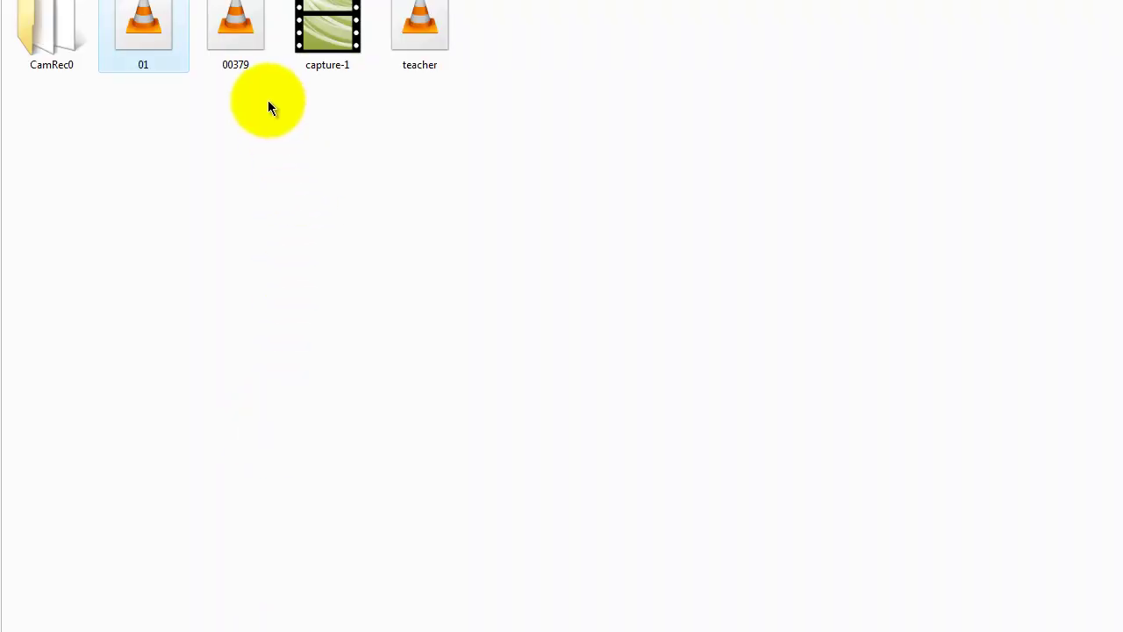
Import the 00379 clip and end the madness.psd, the PSD as a Composition.
left_click_drag(237, 63, 188, 337)
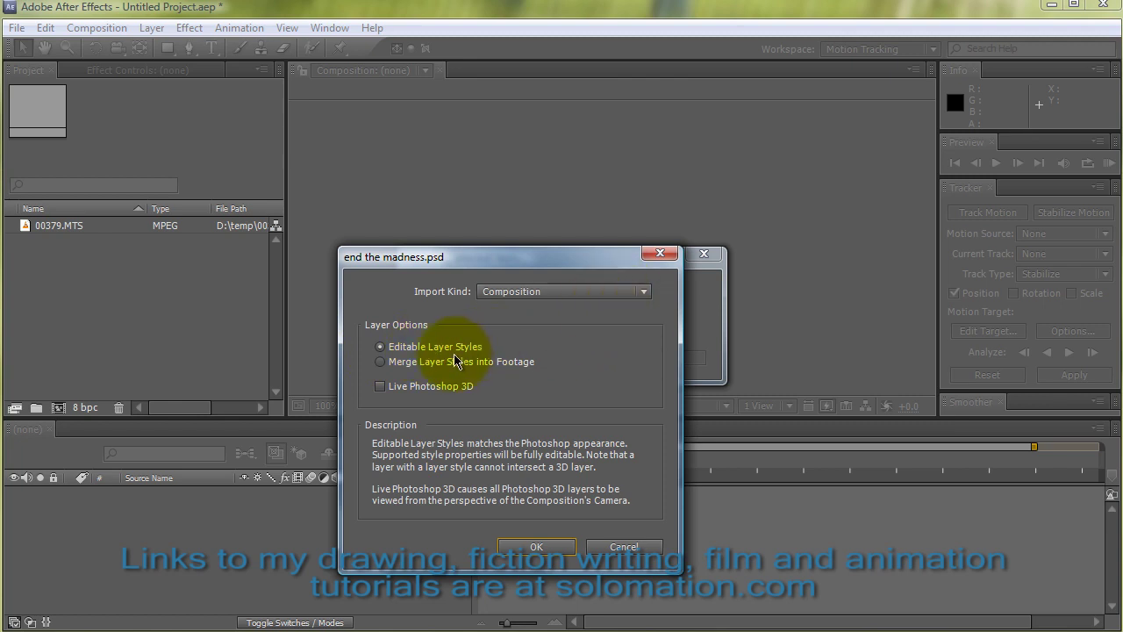
left_click(642, 294)
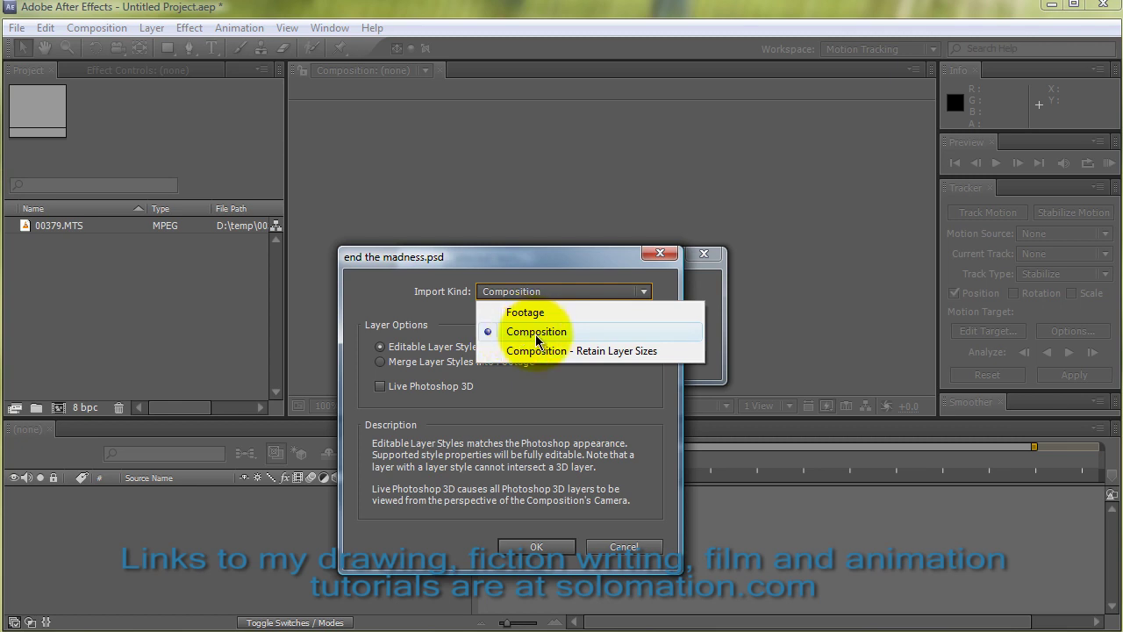
left_click(538, 548)
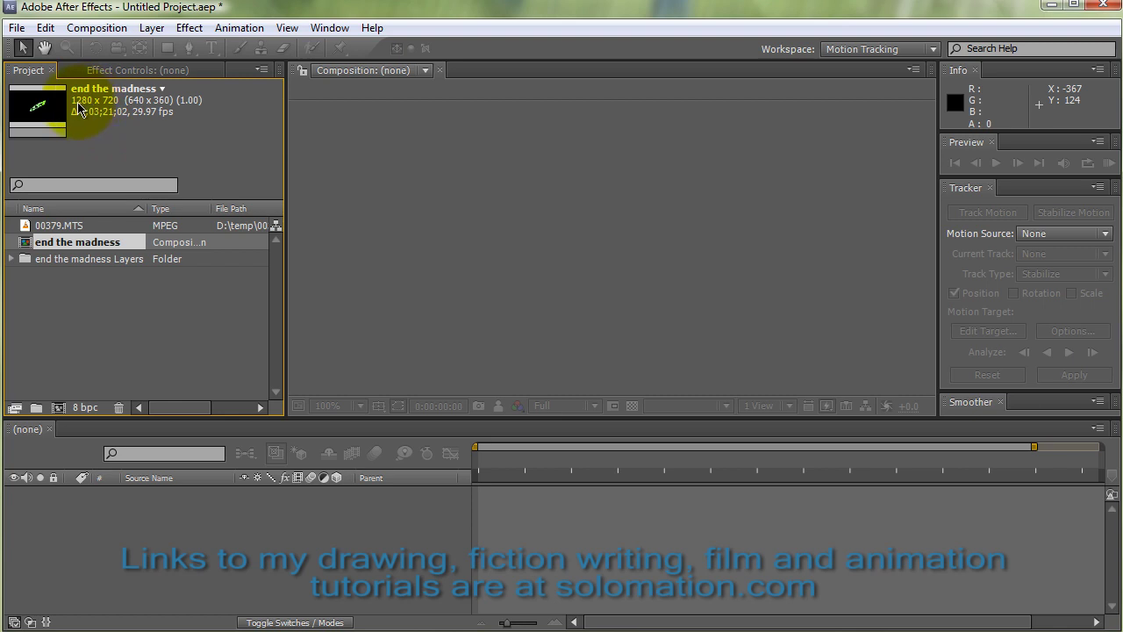
Make a new composition from the Layer 1 sticker and add 00379.MTS beneath it.
left_click(11, 258)
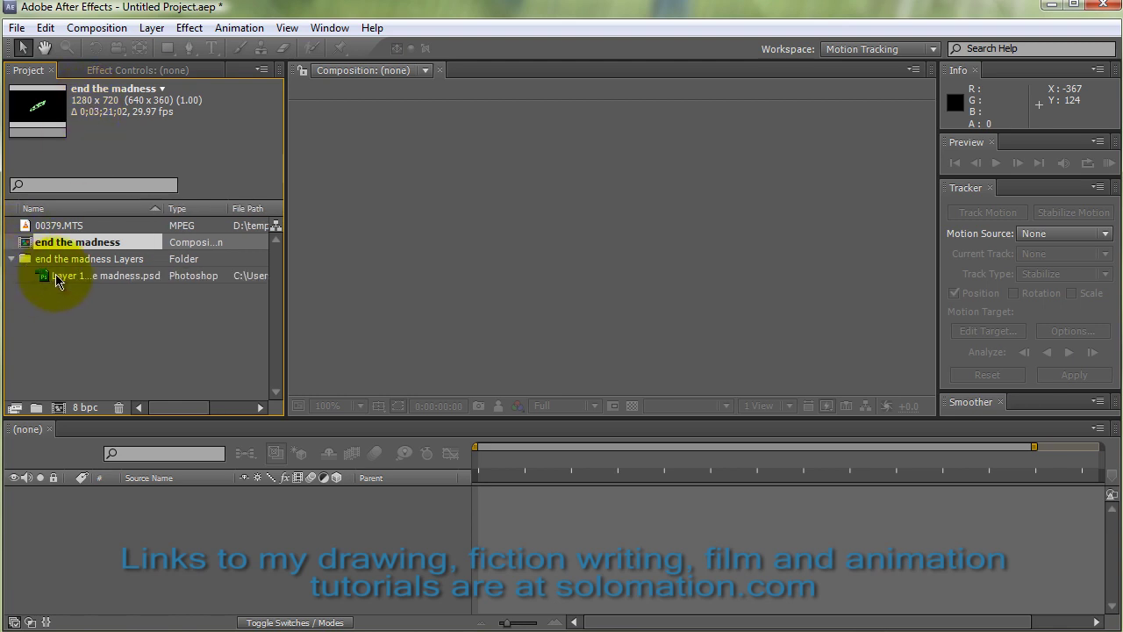
left_click_drag(57, 281, 60, 405)
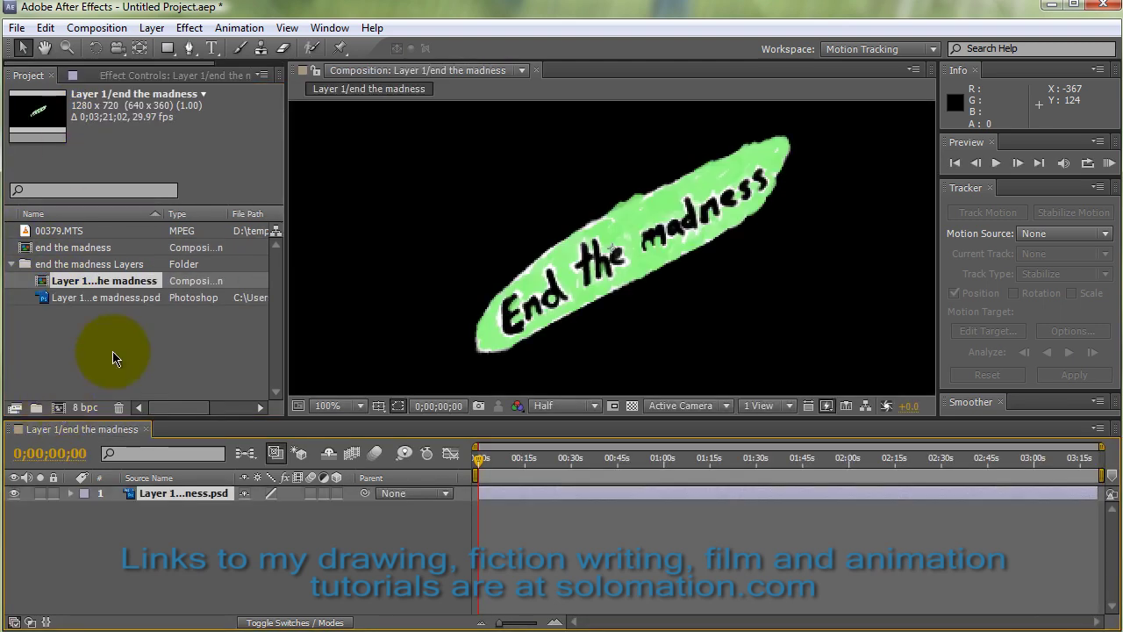
key("comma")
key("comma")
key("comma")
key("comma")
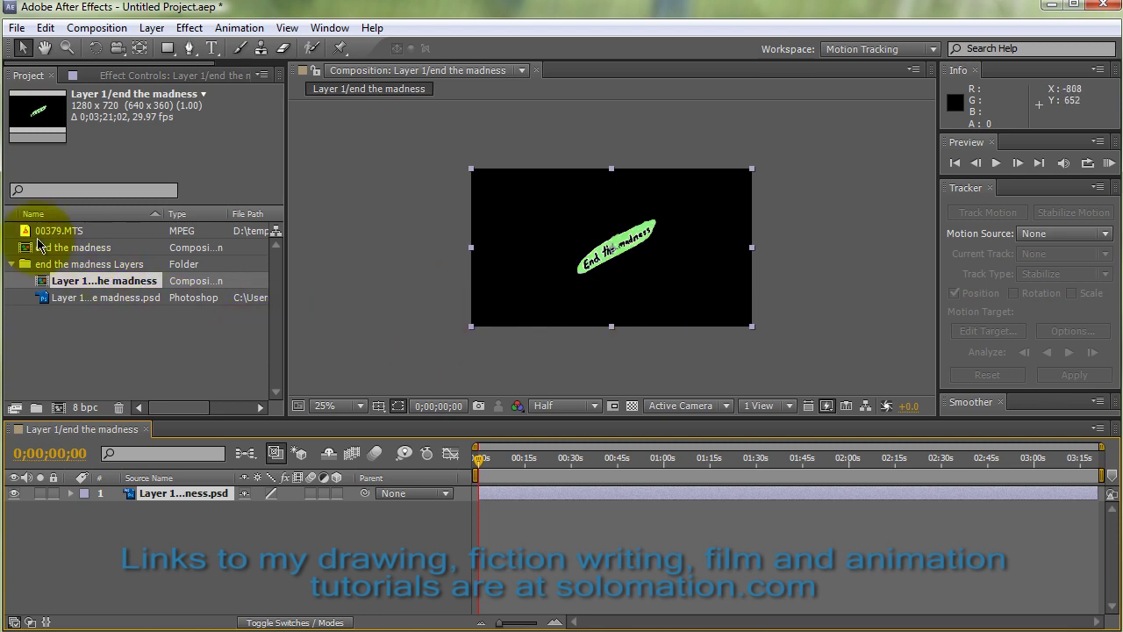
left_click_drag(48, 230, 145, 513)
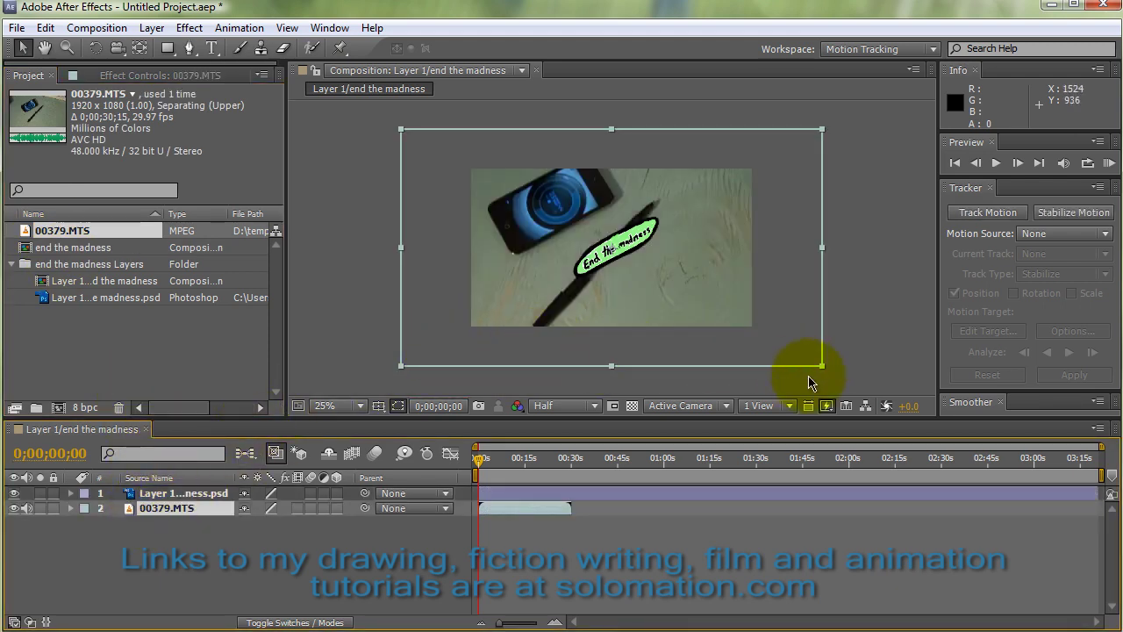
Trim the footage to start at 0;00;08;16 and slide it to begin at frame zero.
key("space")
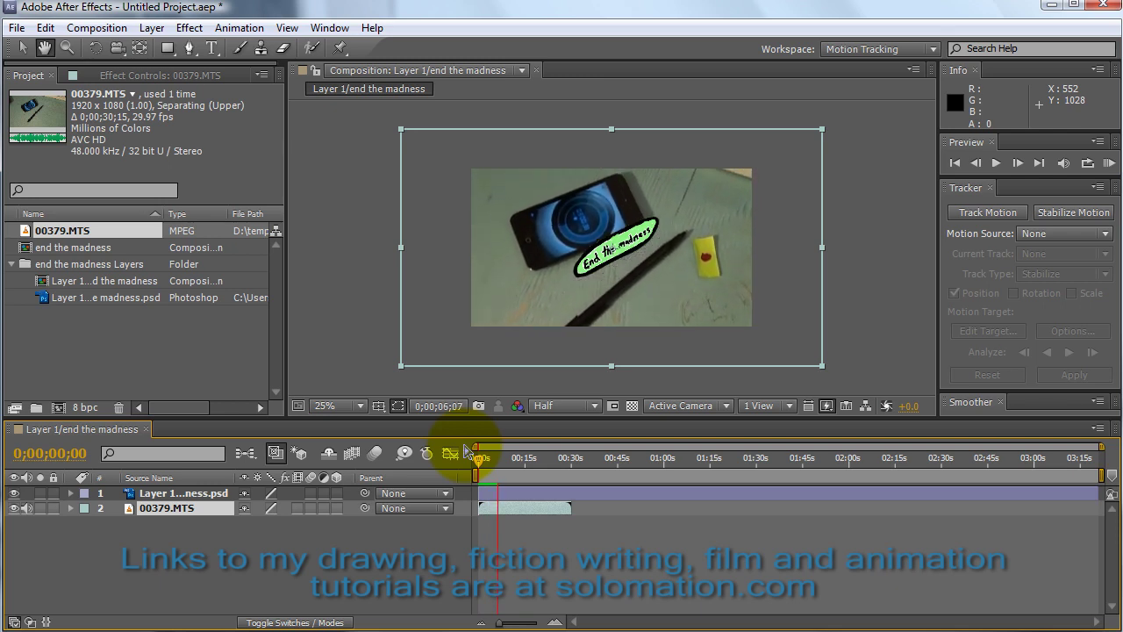
key("space")
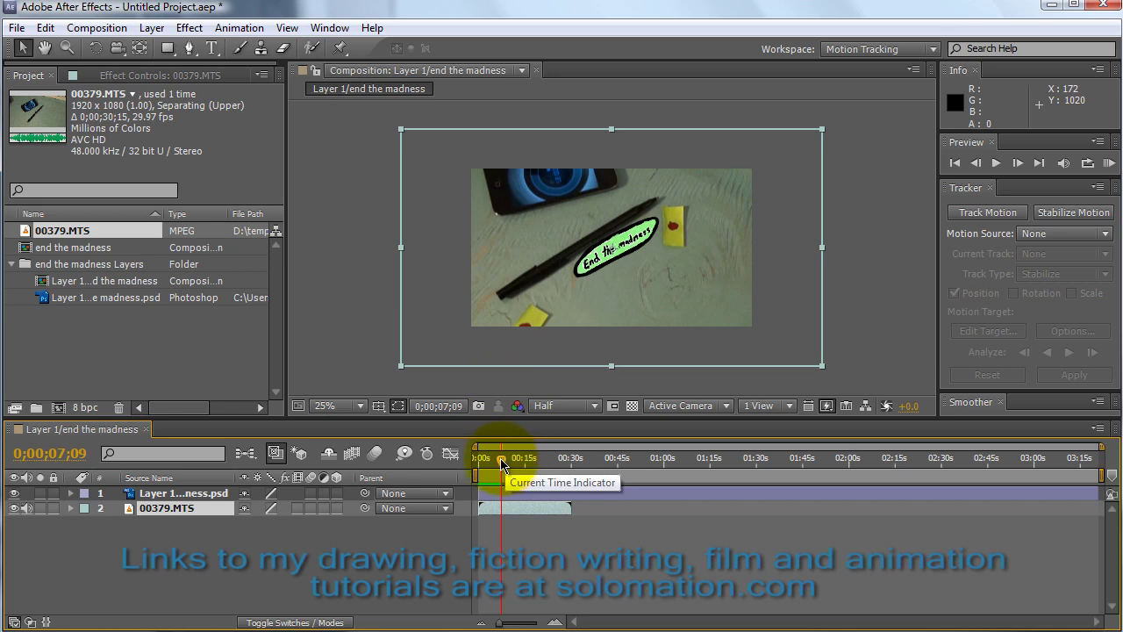
left_click(506, 461)
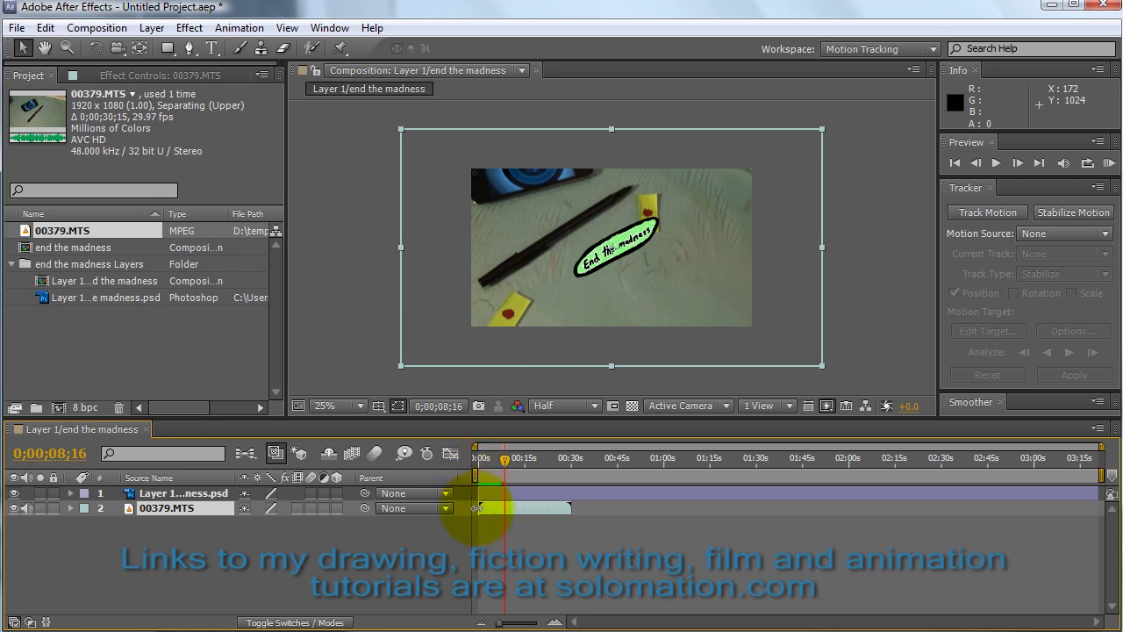
left_click_drag(478, 509, 500, 509)
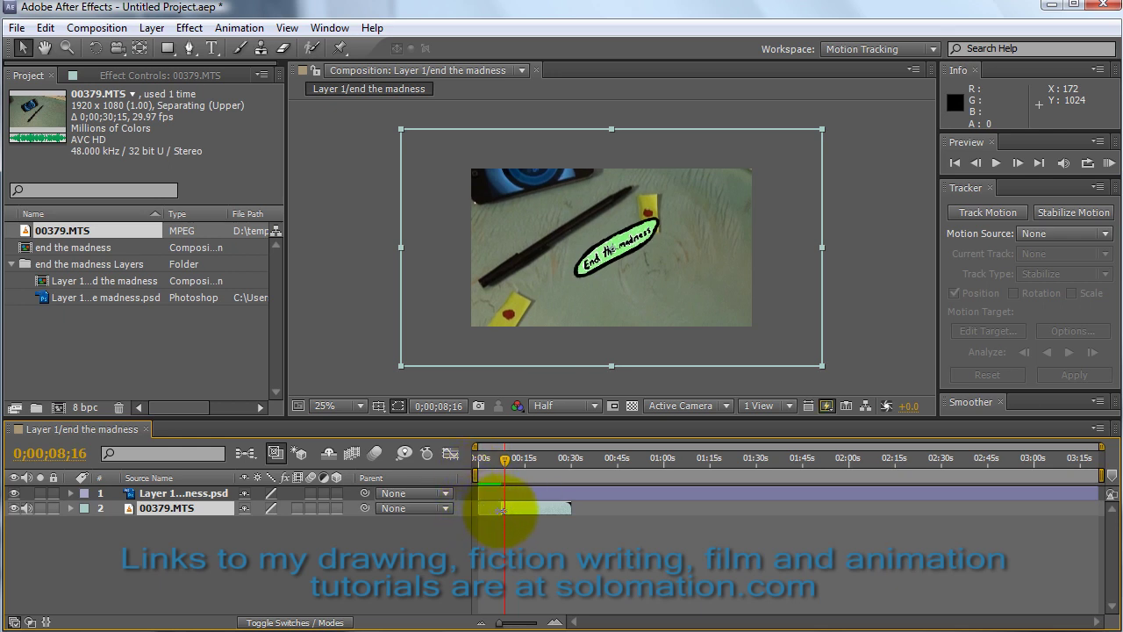
left_click(535, 511)
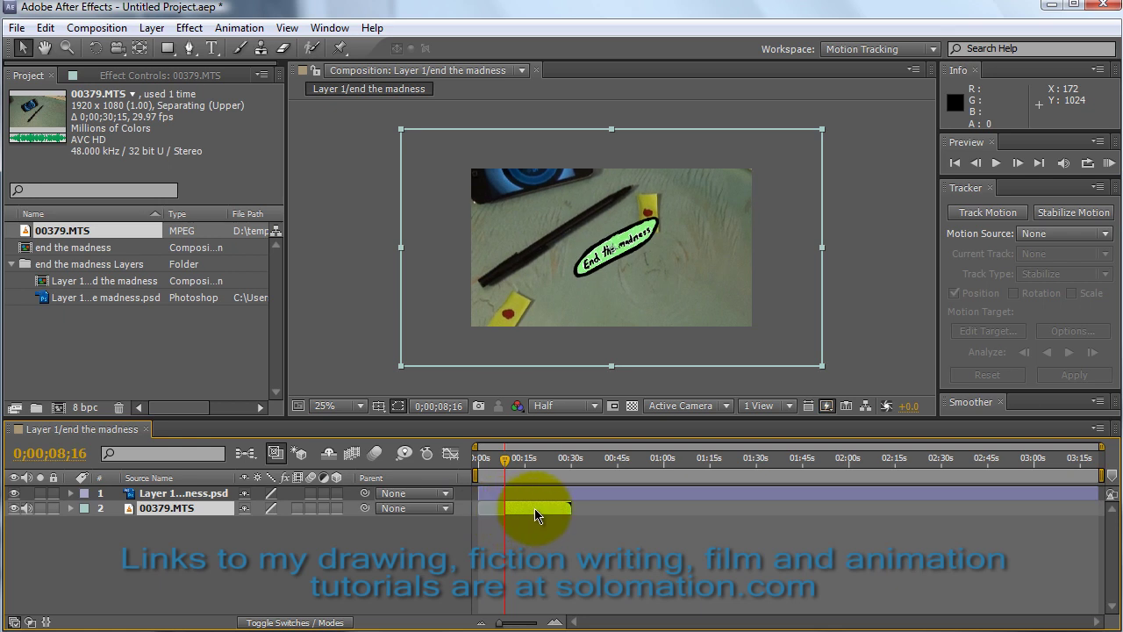
left_click_drag(537, 515, 509, 517)
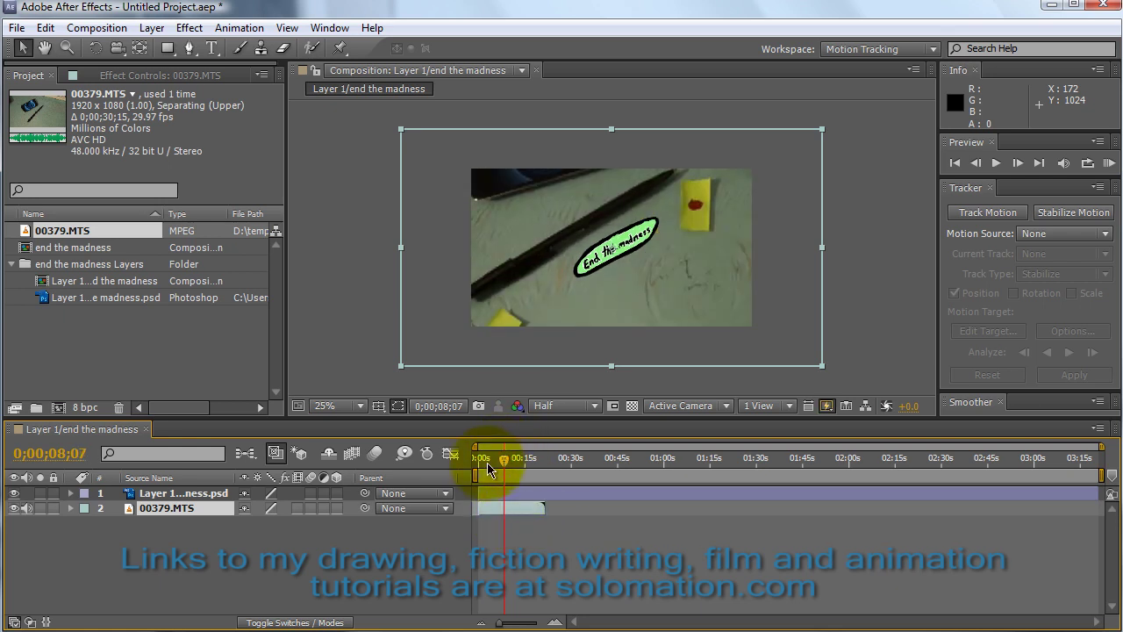
left_click(474, 457)
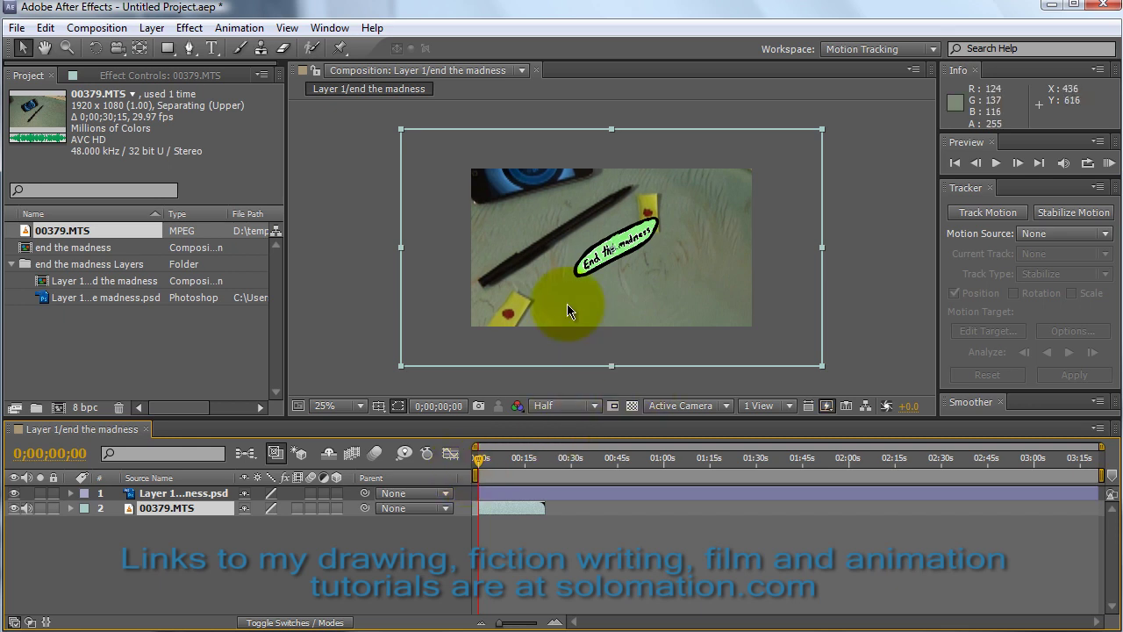
Hide the sticker layer and add two null object layers.
left_click(14, 494)
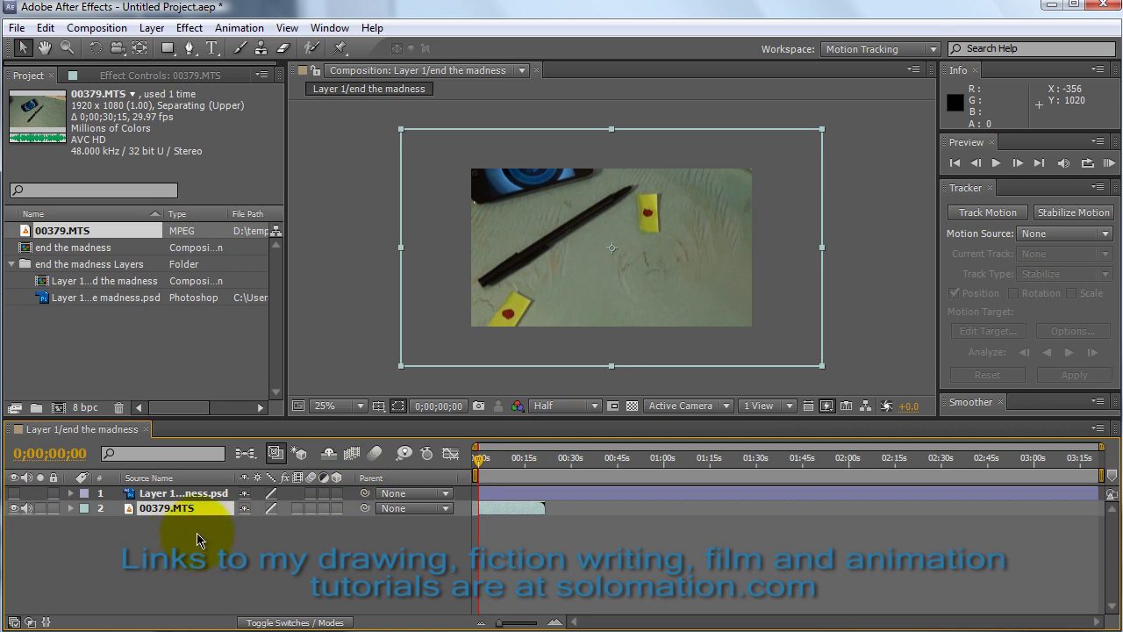
right_click(172, 539)
mouse_move(276, 548)
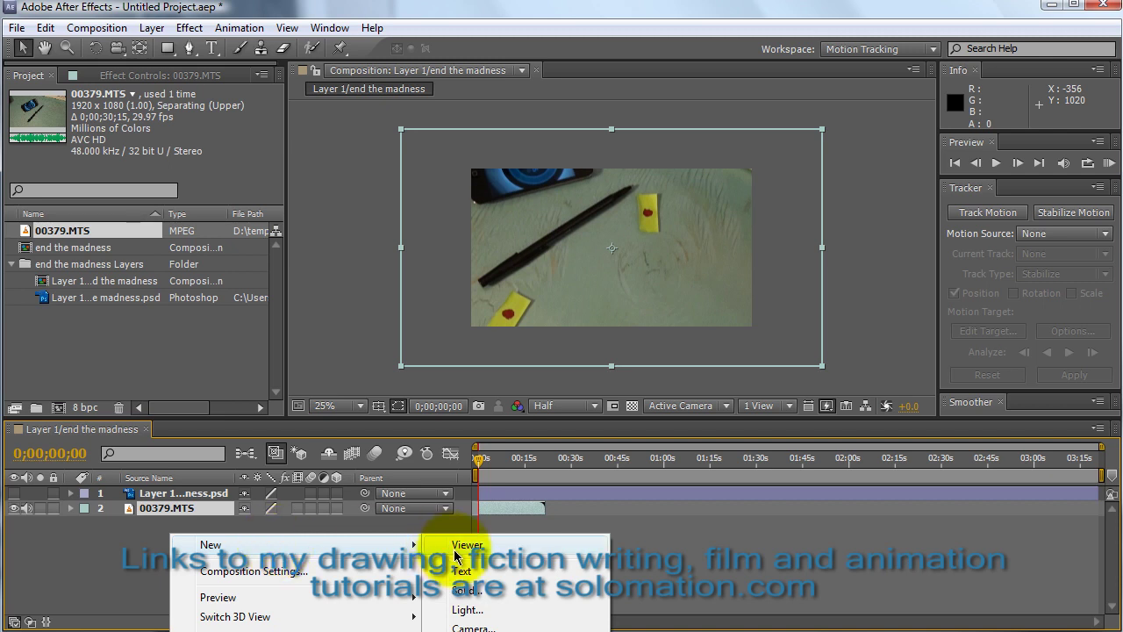
left_click(474, 630)
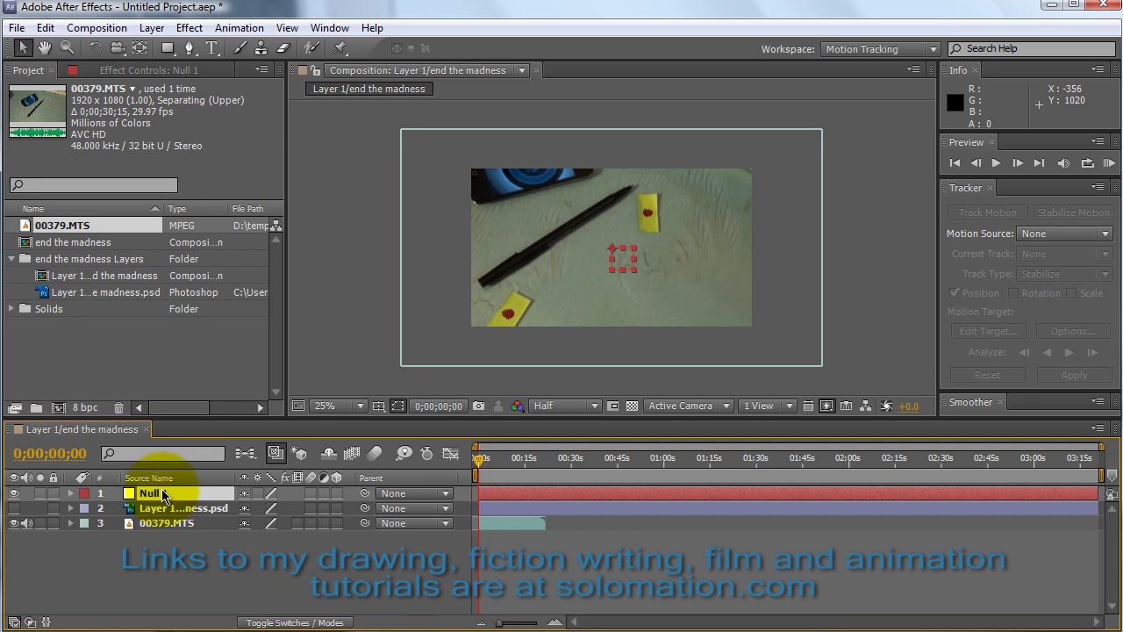
key("ctrl+d")
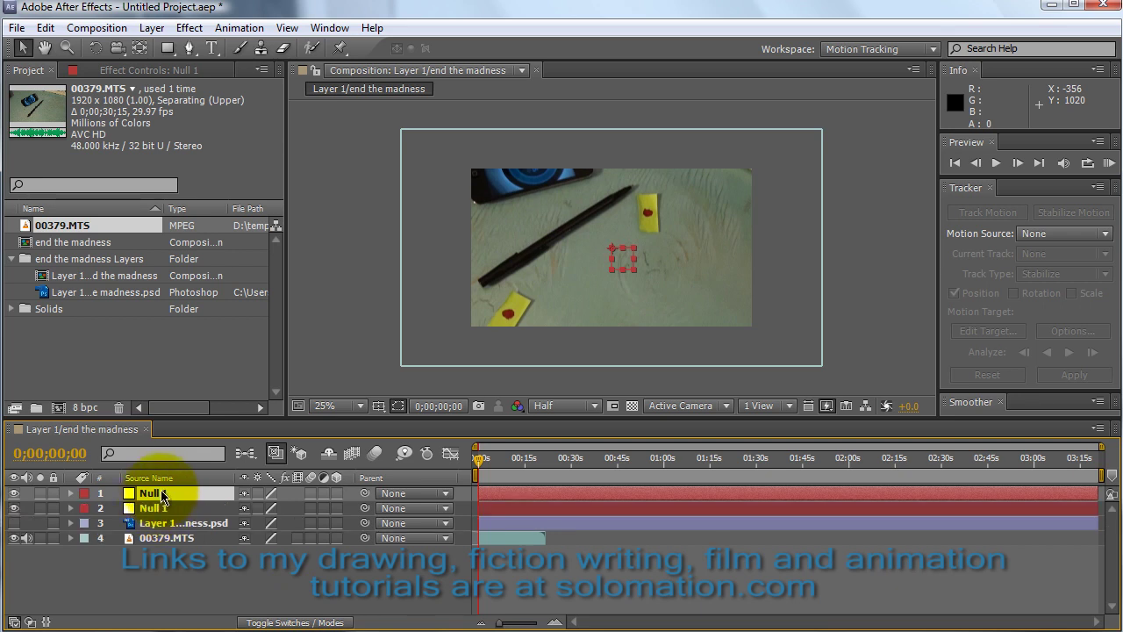
Rename the two null layers 'a' and 'b'.
key("Return")
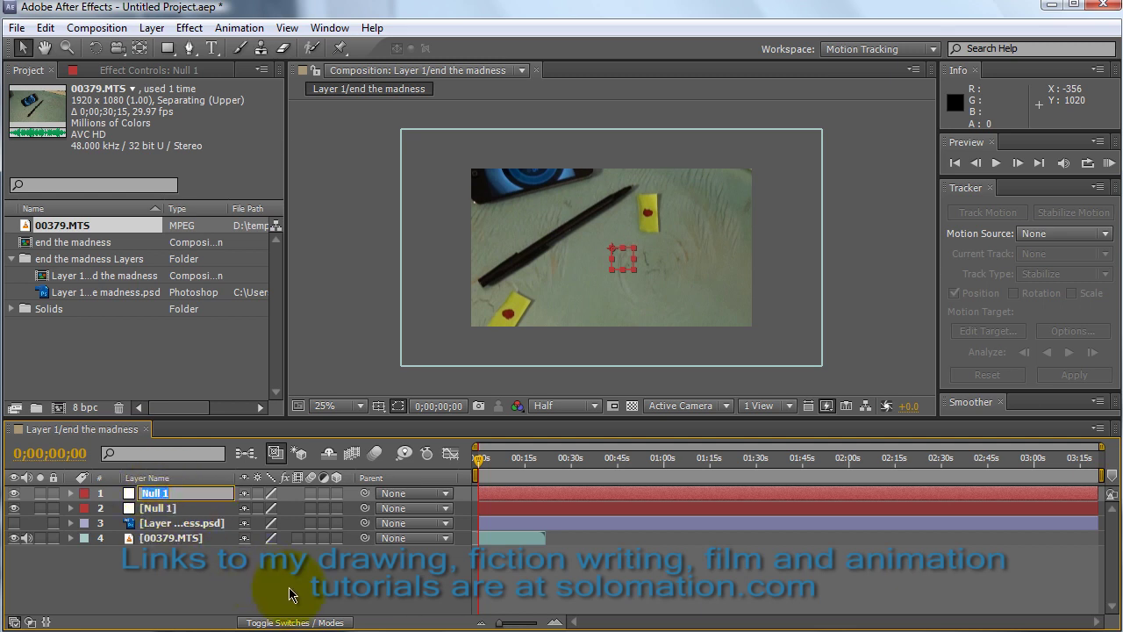
type("a")
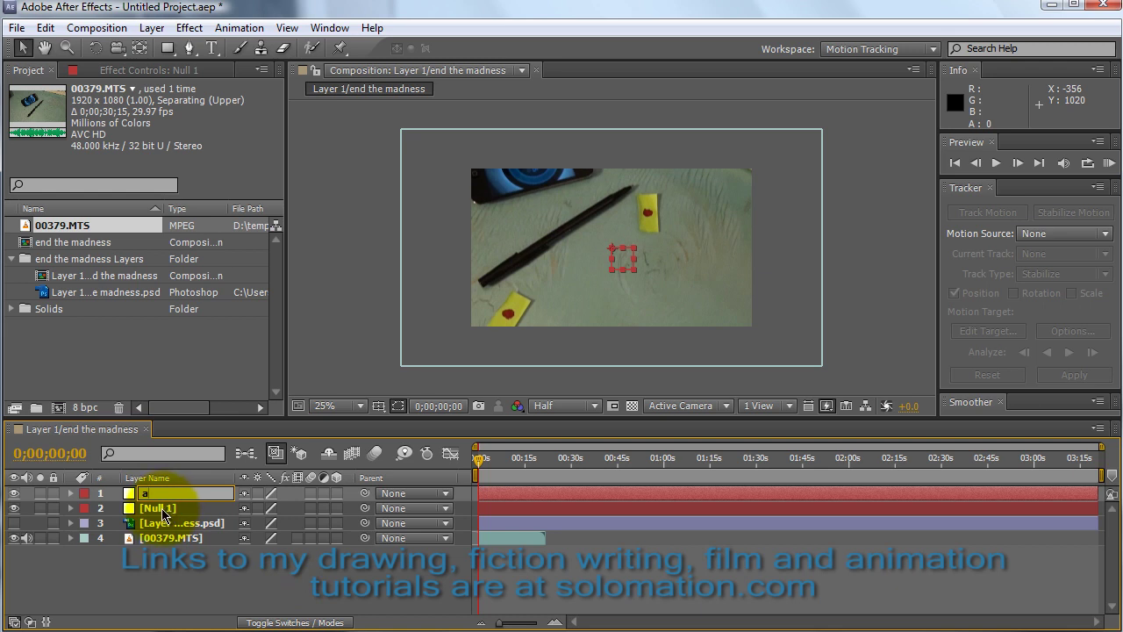
left_click(163, 514)
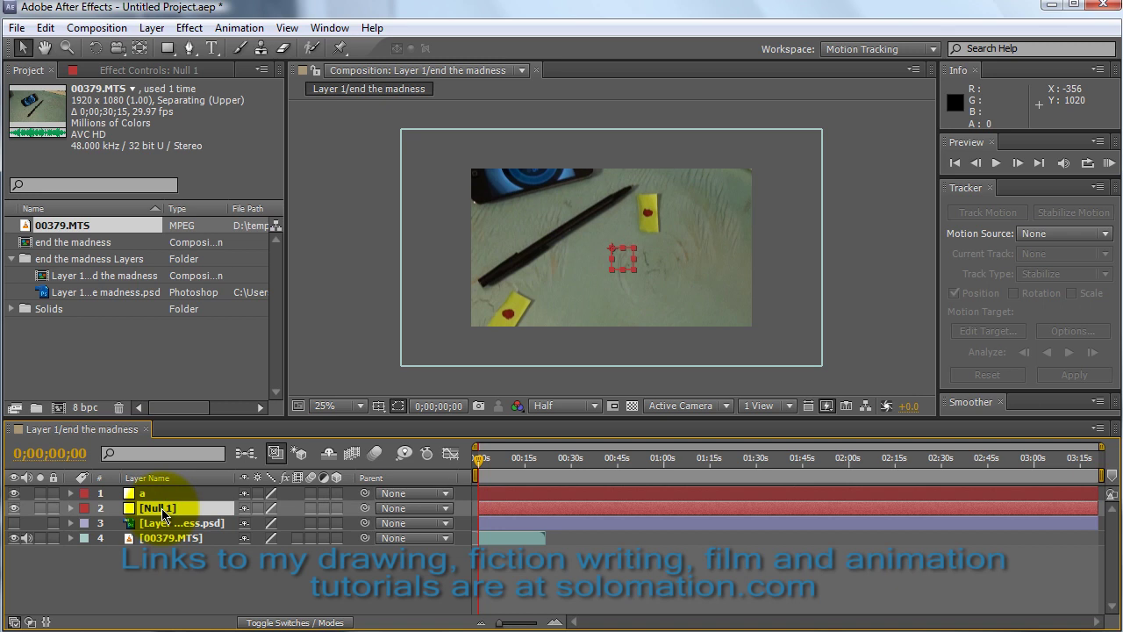
key("Return")
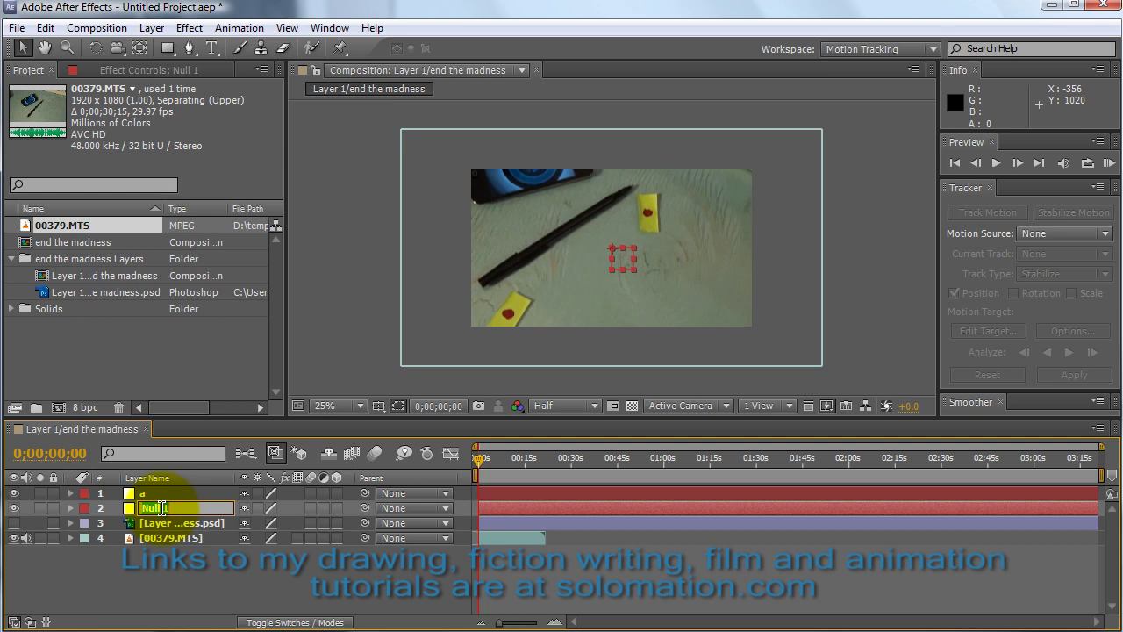
type("b")
key("Return")
left_click(184, 572)
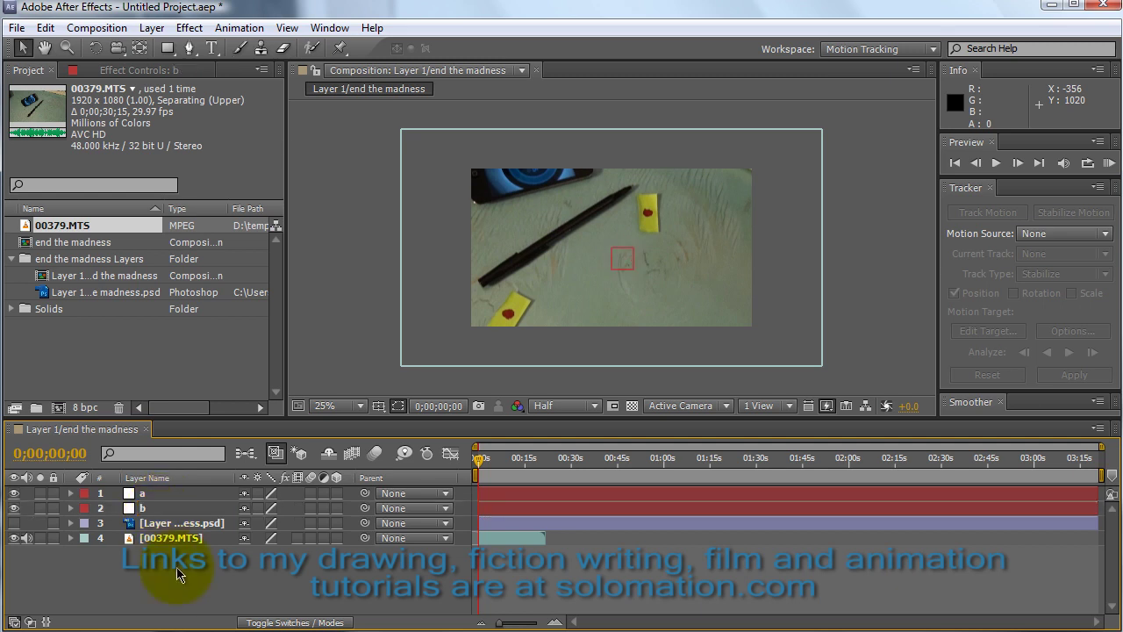
Start motion tracking on the 00379.MTS footage with null layer a as the target.
left_click(167, 495)
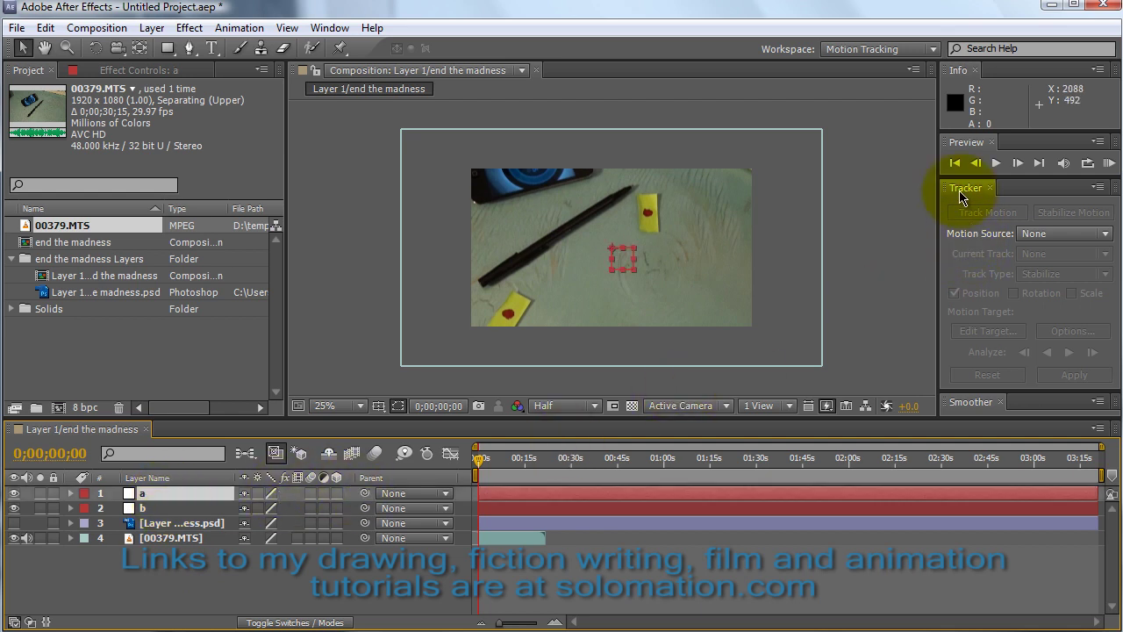
left_click(176, 538)
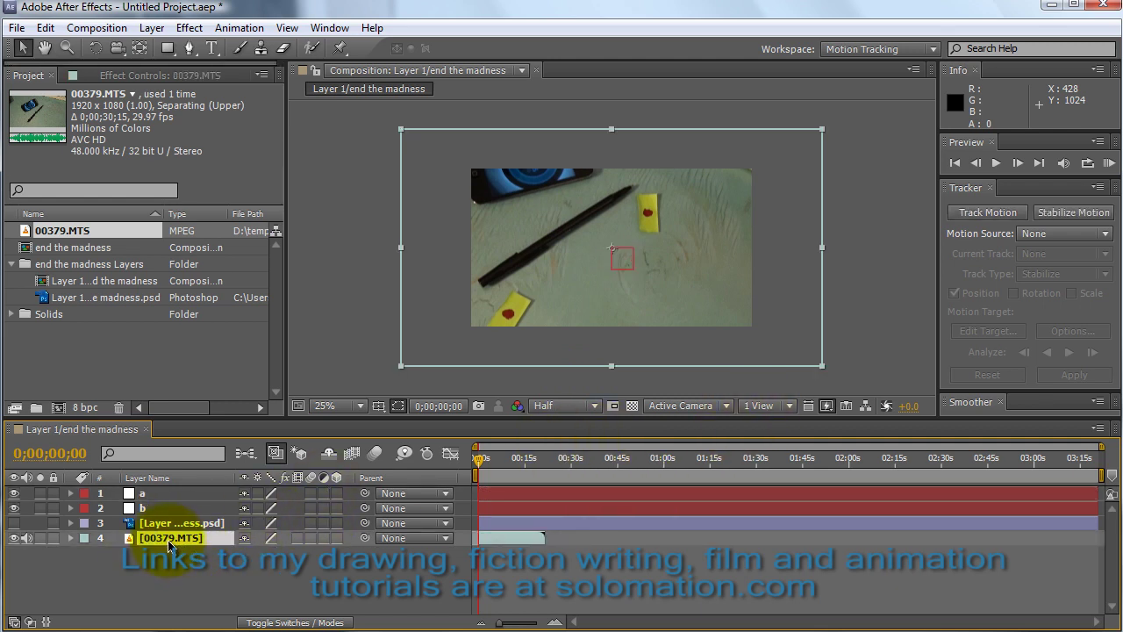
left_click(987, 212)
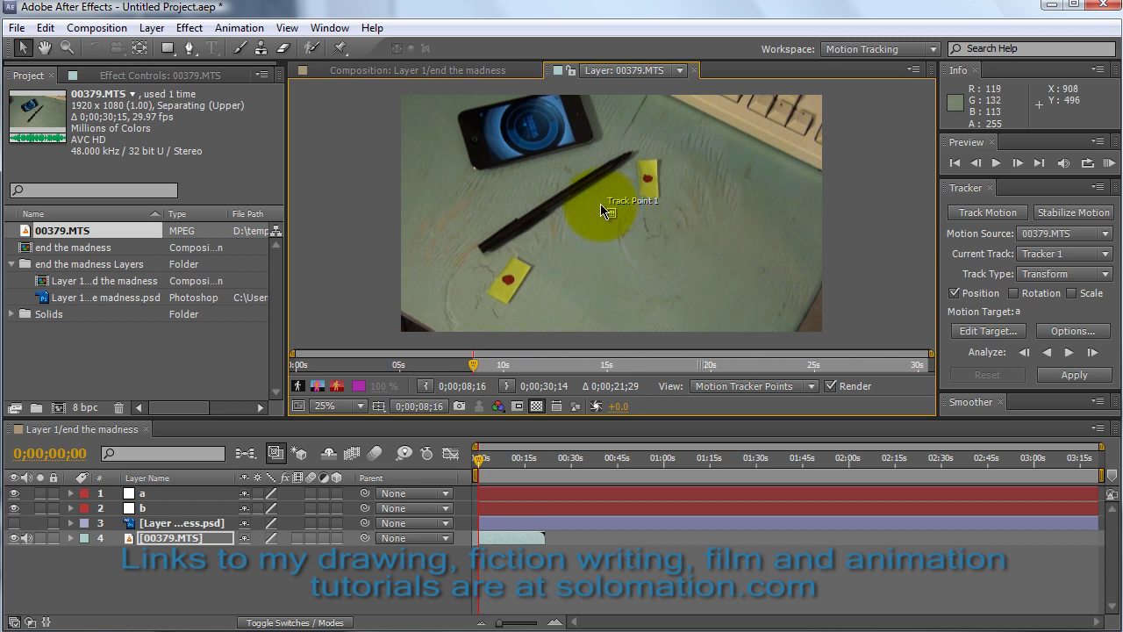
left_click(988, 331)
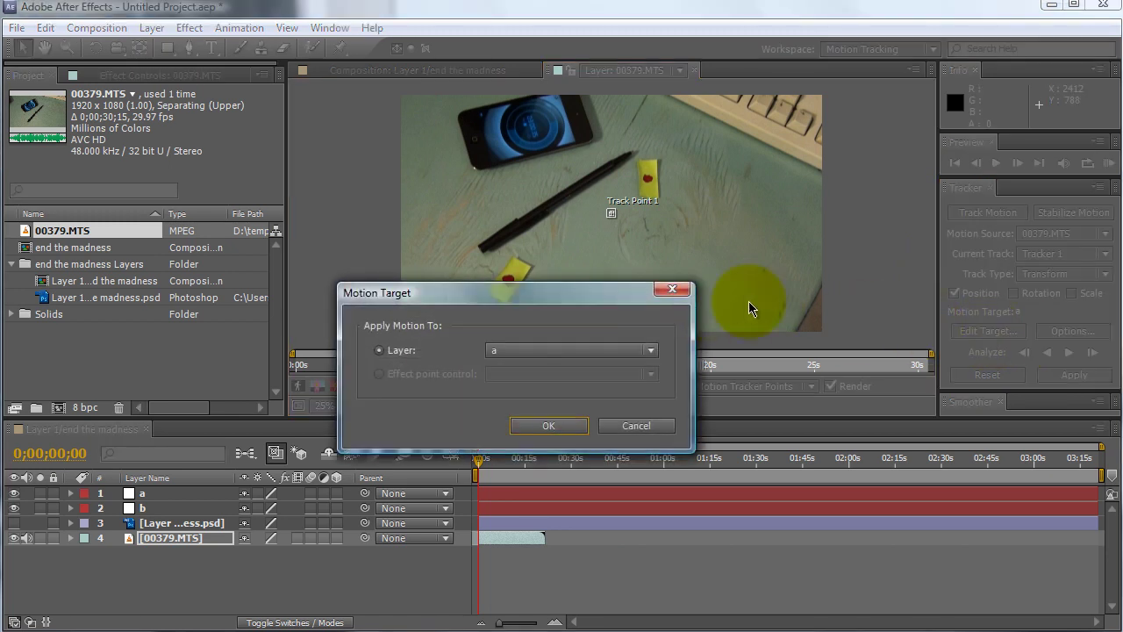
left_click(649, 355)
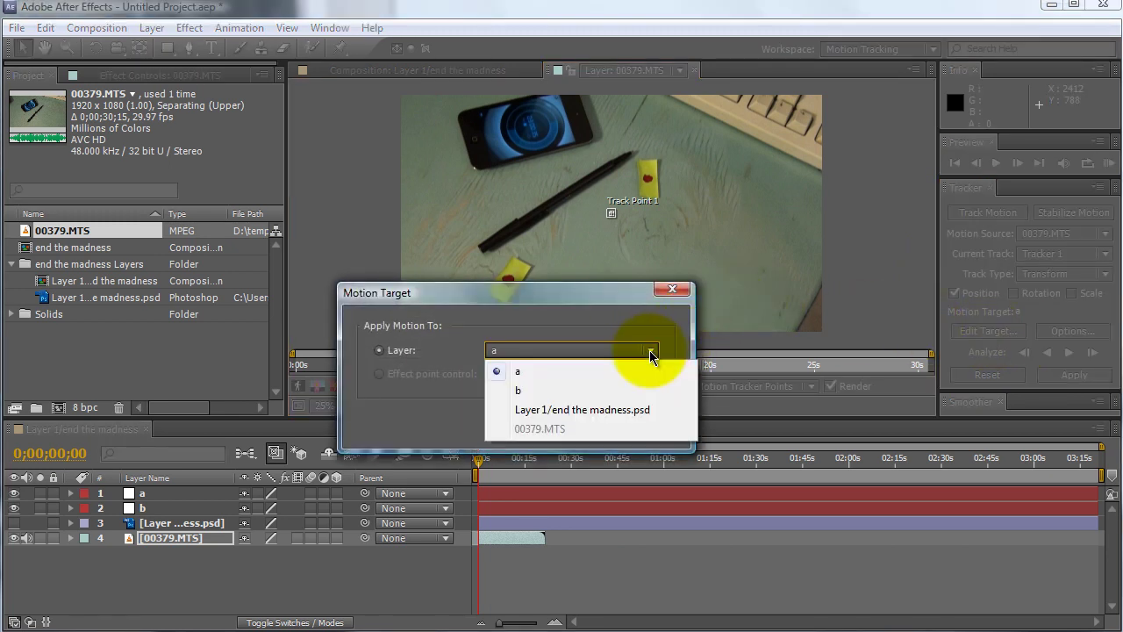
left_click(558, 376)
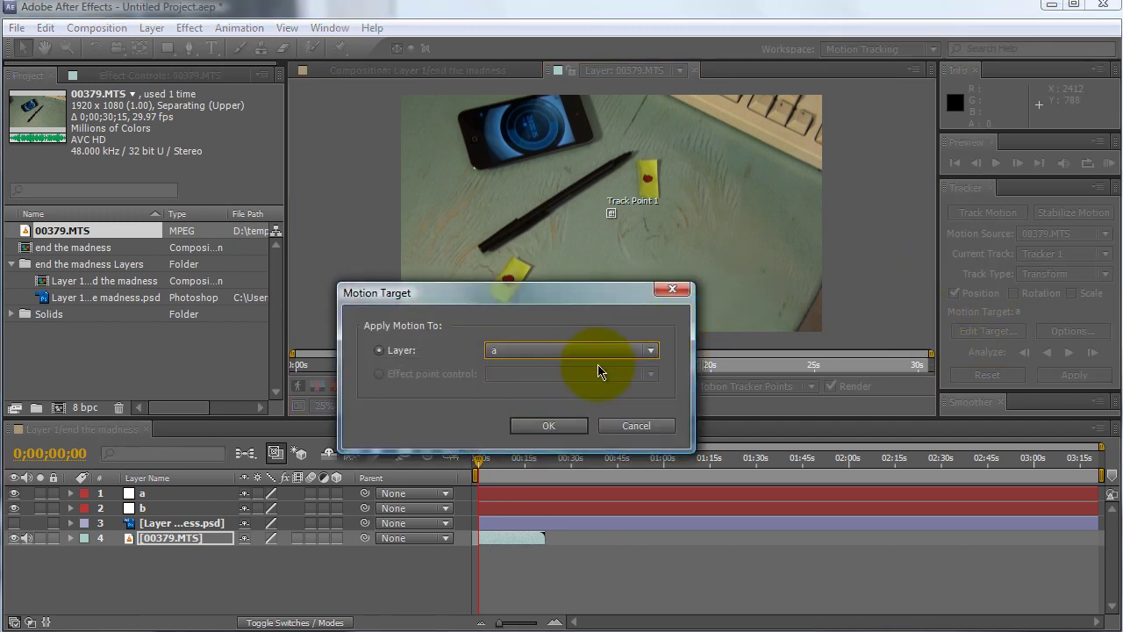
left_click(547, 426)
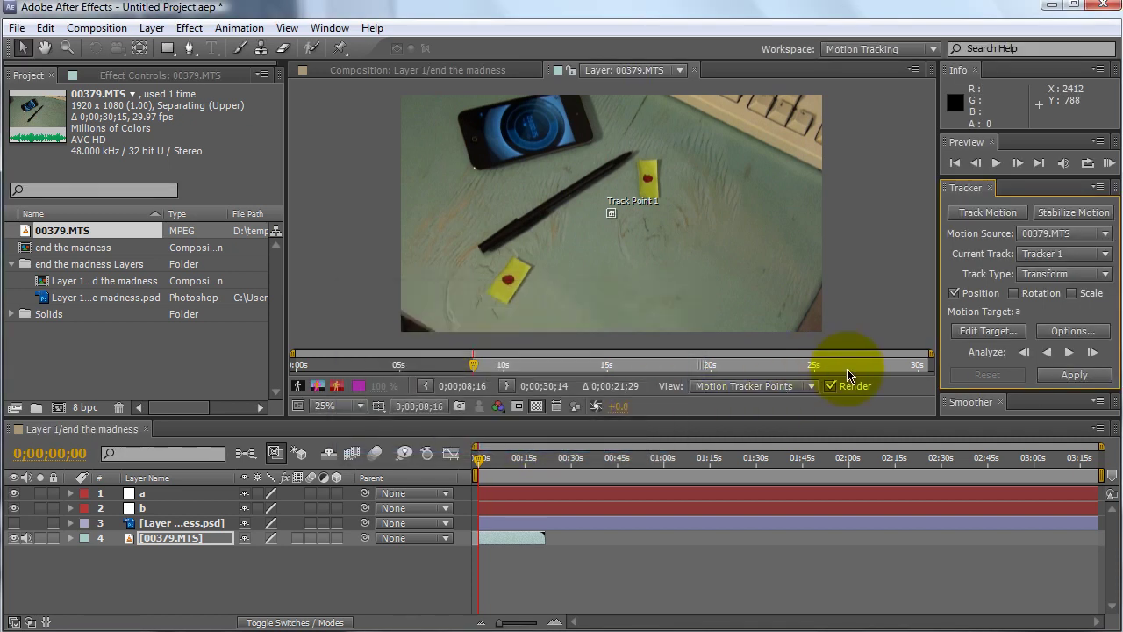
In the tracker options, set Adapt Feature to Stop Tracking below 80% confidence.
left_click(1074, 332)
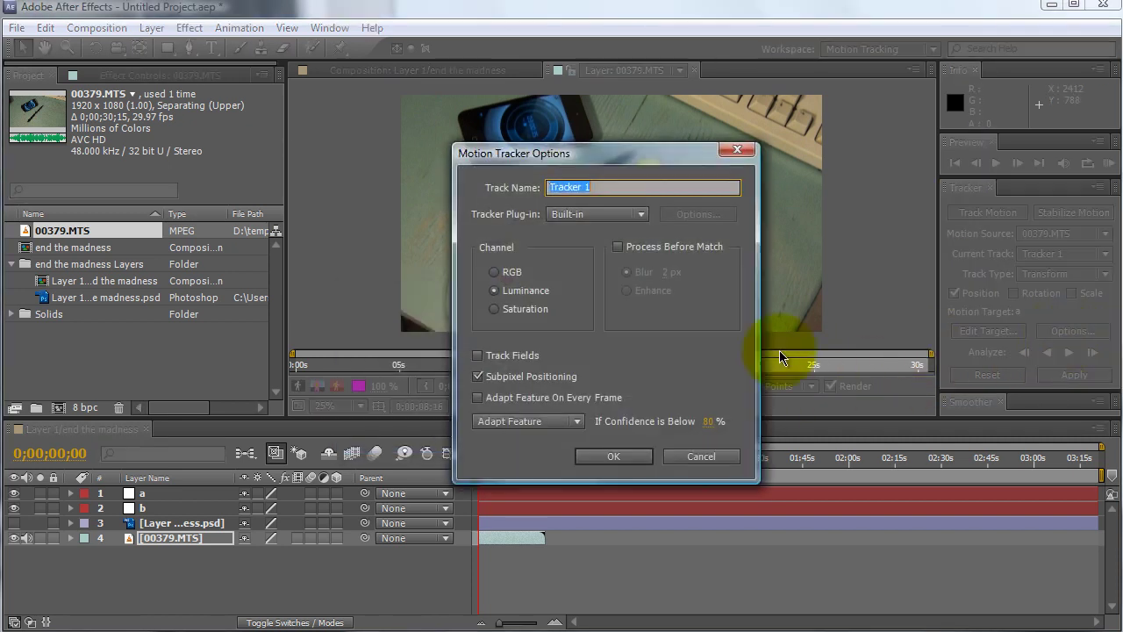
left_click_drag(594, 160, 834, 156)
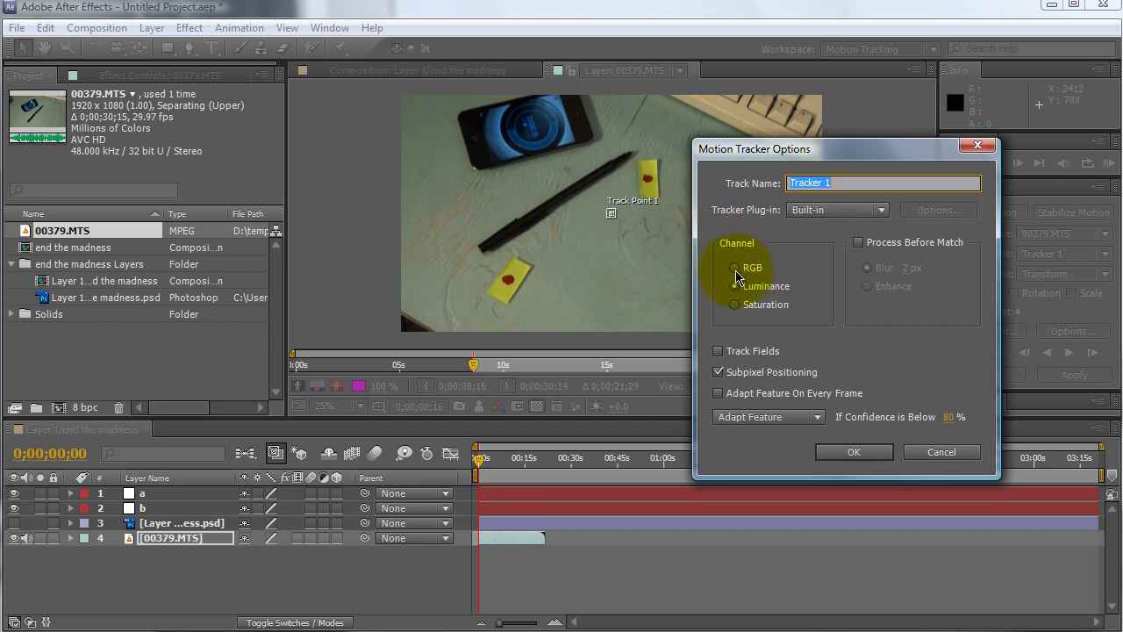
left_click(821, 420)
left_click(800, 458)
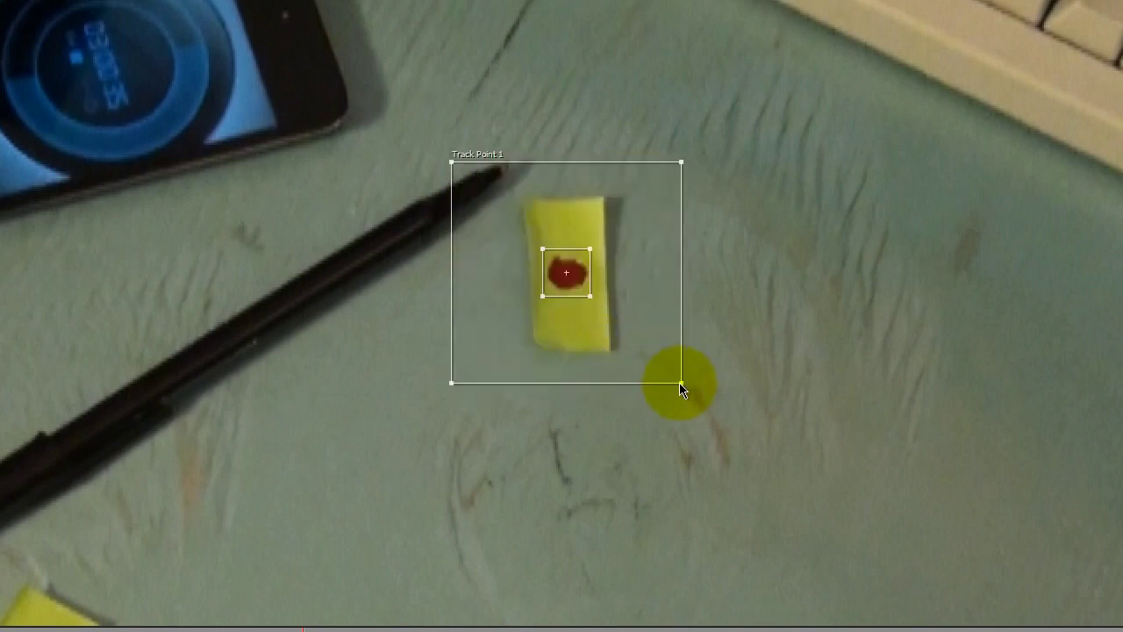
Resize Track Point 1's search area around the upper yellow note's red dot.
left_click_drag(680, 382, 680, 386)
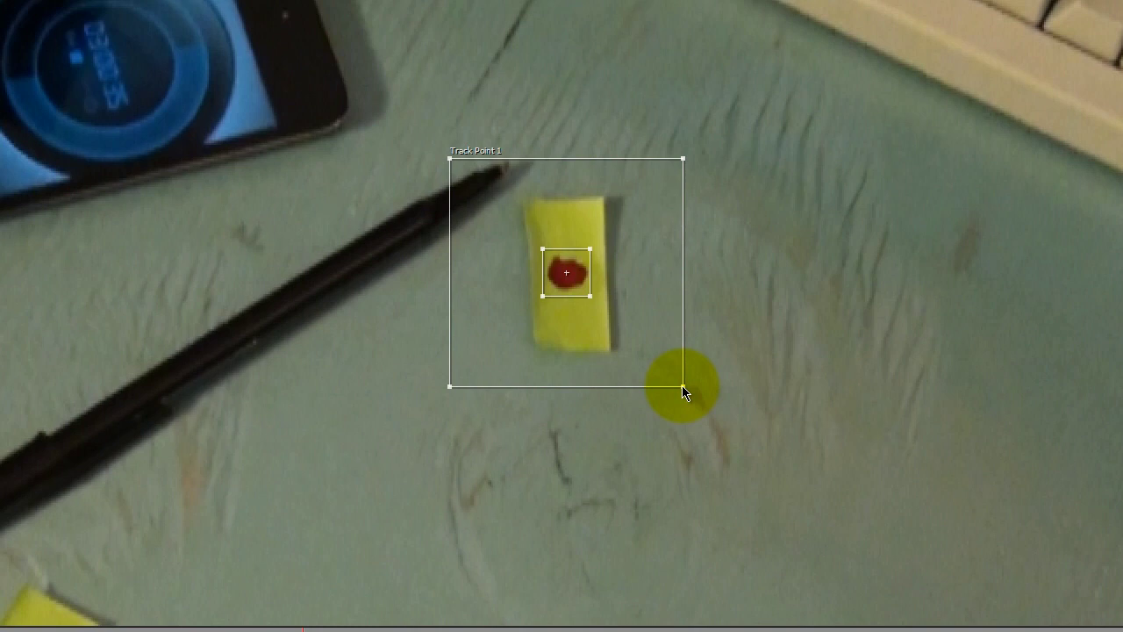
left_click_drag(683, 387, 683, 387)
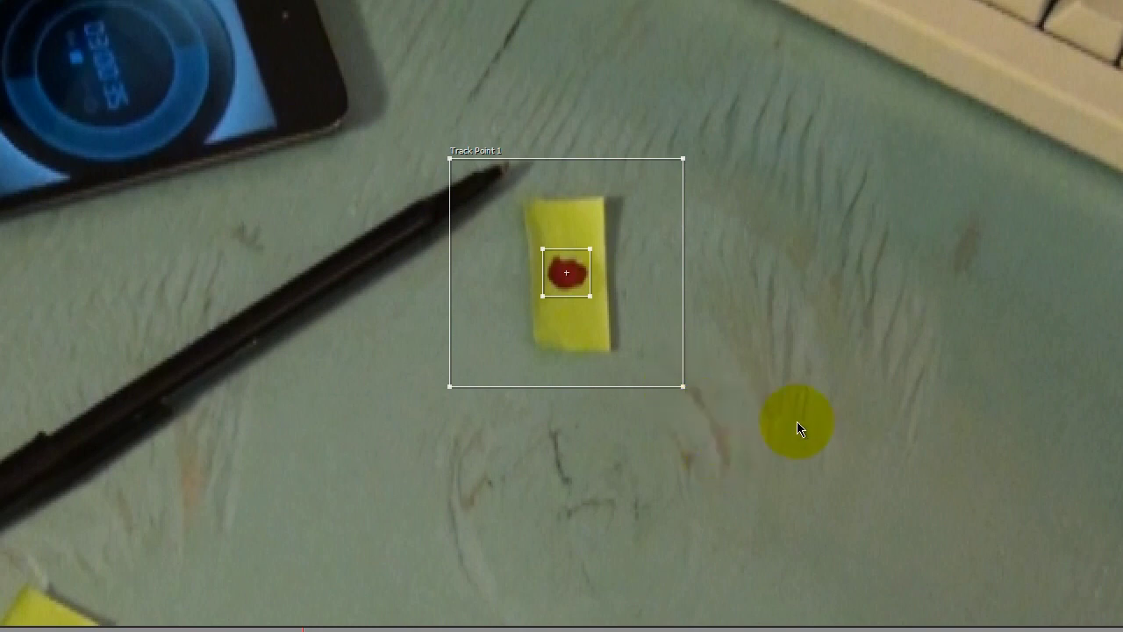
left_click_drag(685, 390, 681, 385)
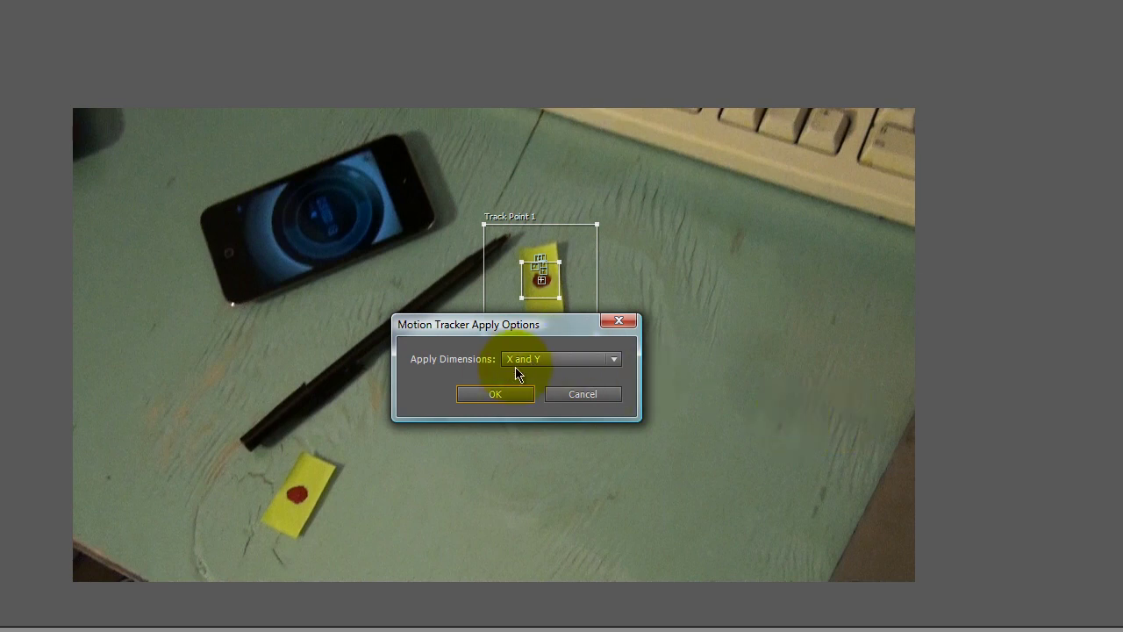
Apply the track to layer a in X and Y and check its Position keyframes at 0;00;08;10.
left_click(498, 395)
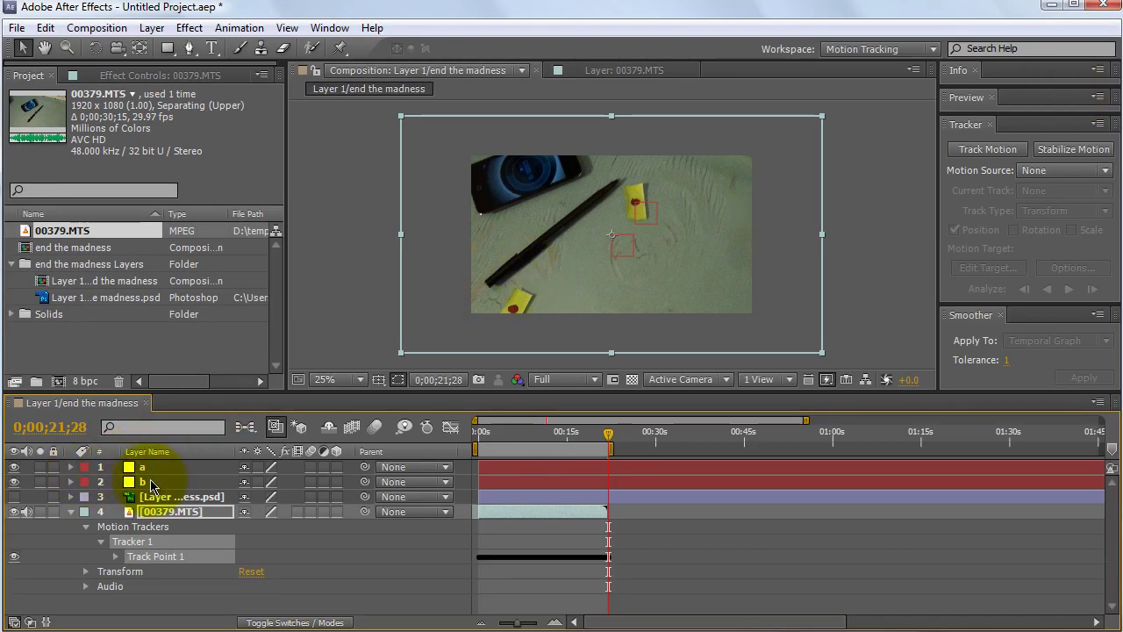
left_click(169, 470)
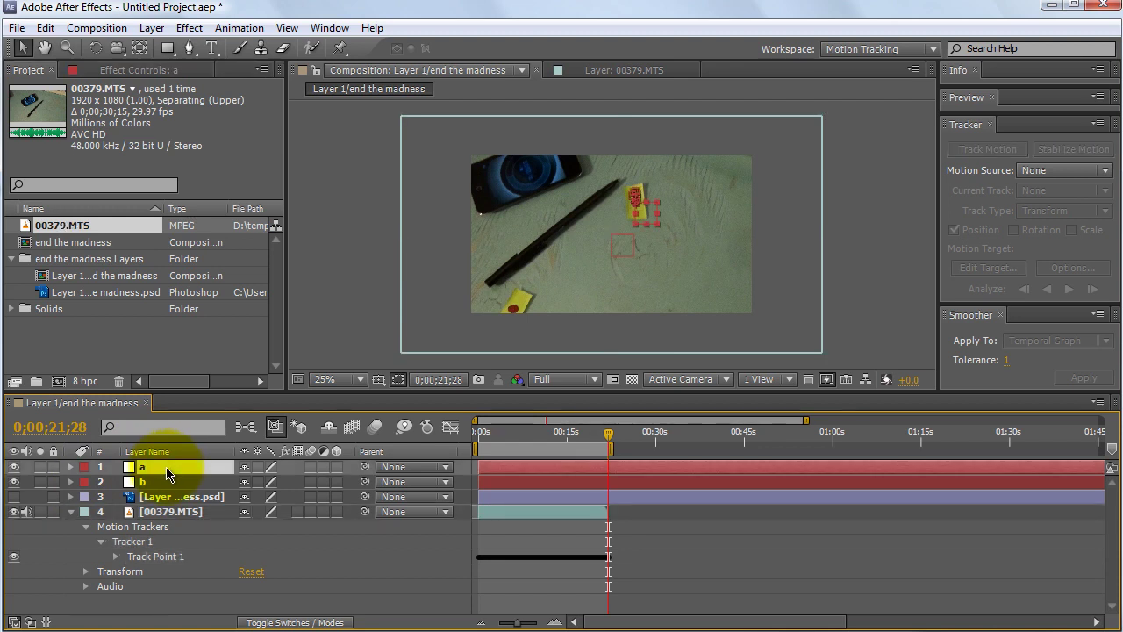
key("p")
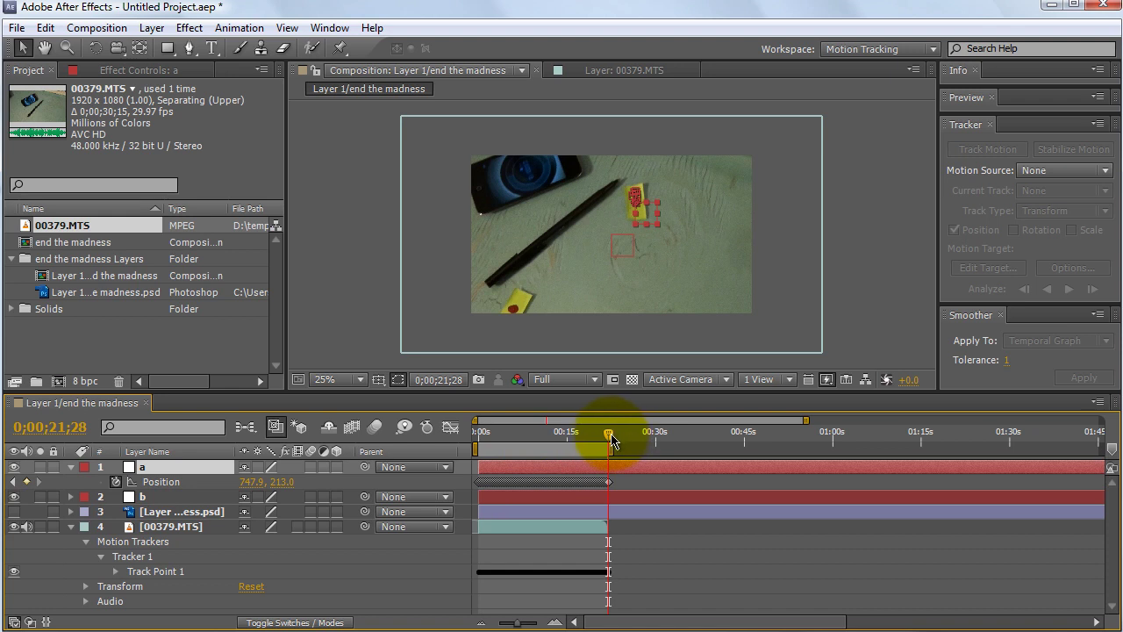
left_click_drag(605, 437, 474, 449)
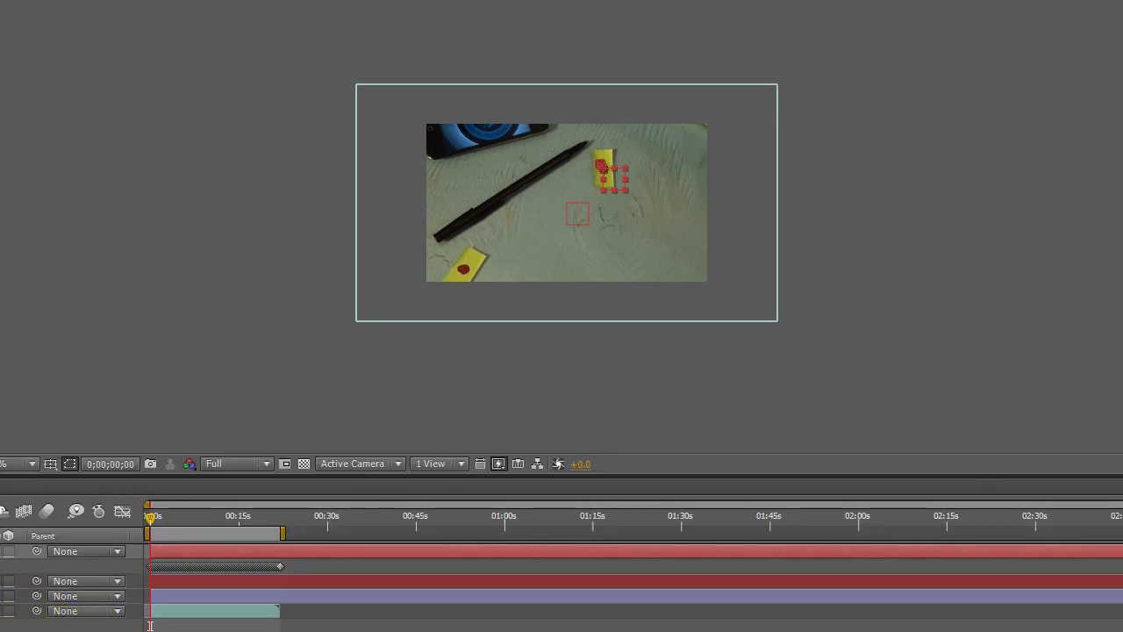
Set null layer b as the second track's target and apply its motion in X and Y.
left_click(211, 610)
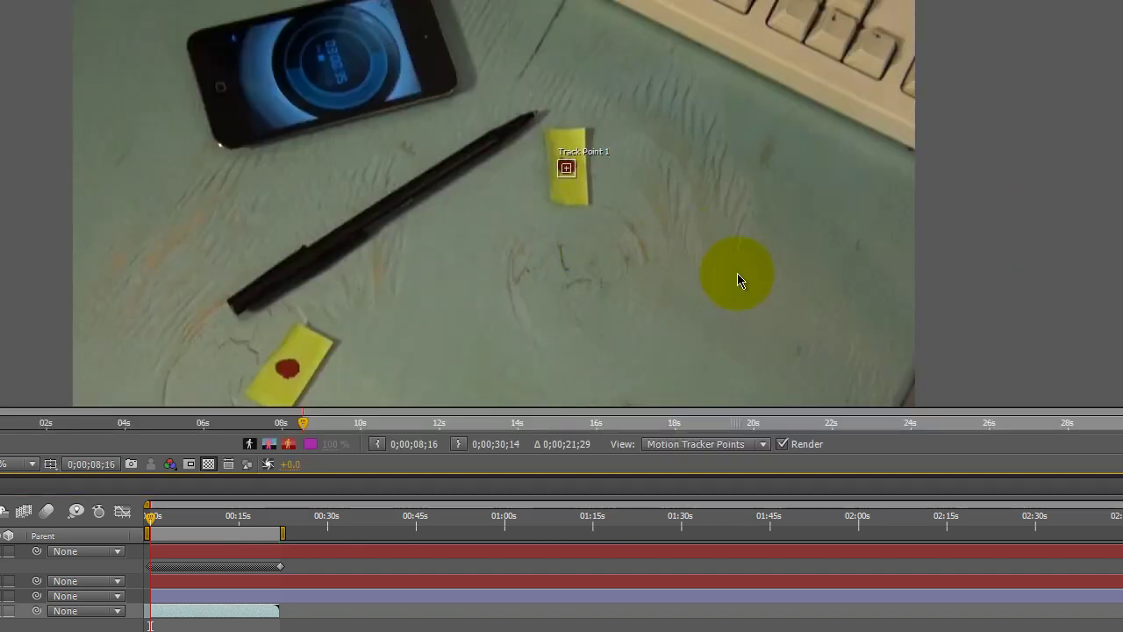
left_click(1121, 314)
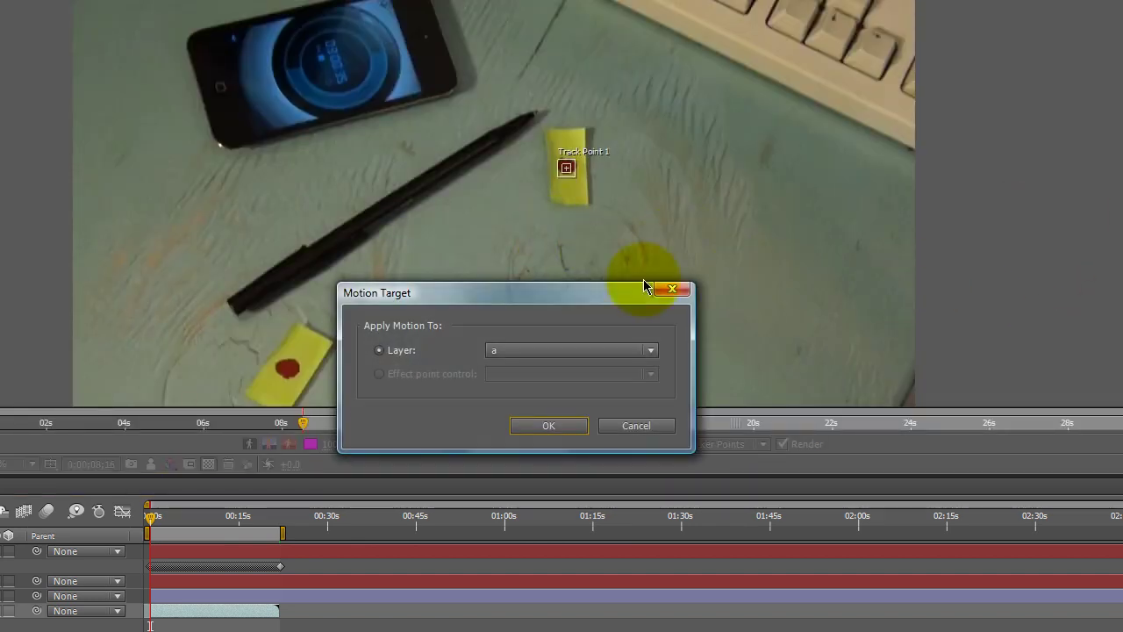
left_click(652, 353)
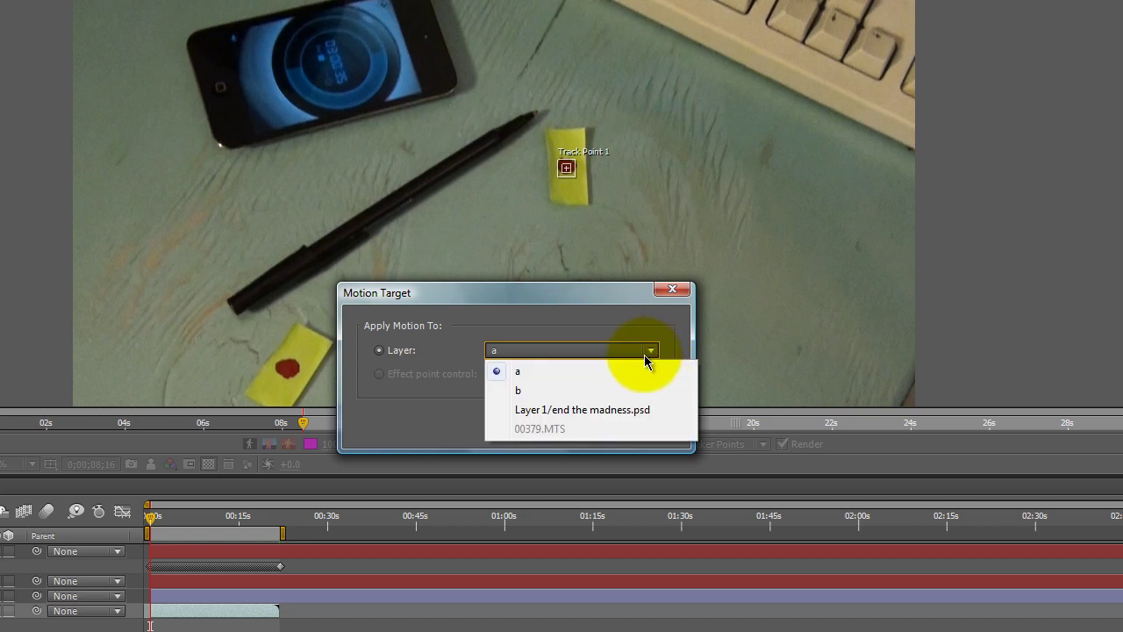
left_click(519, 391)
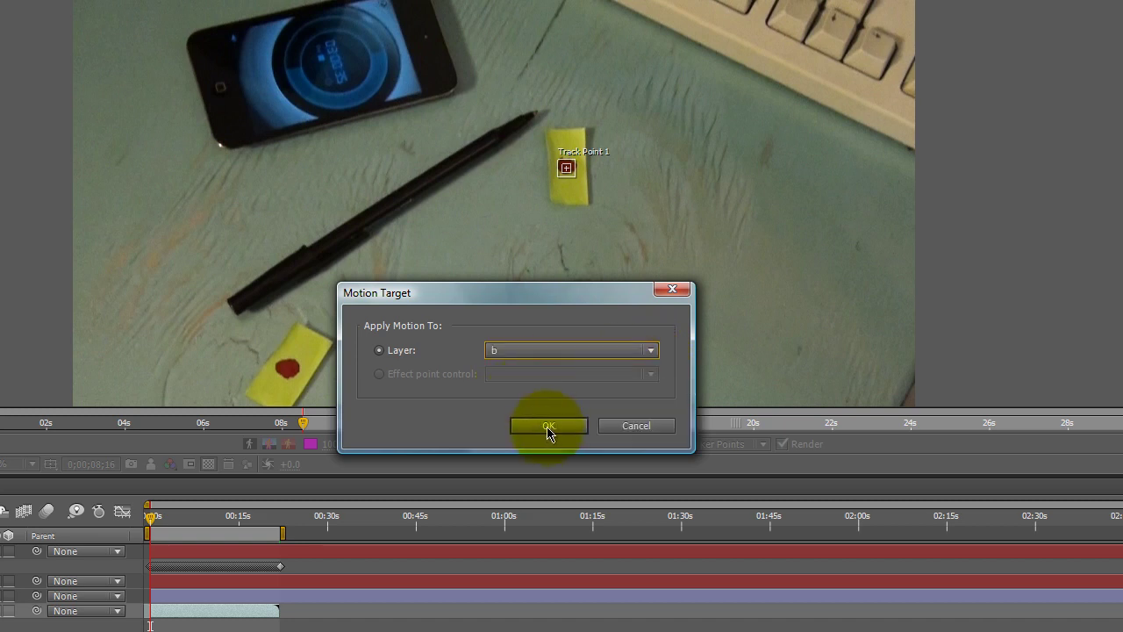
left_click(548, 425)
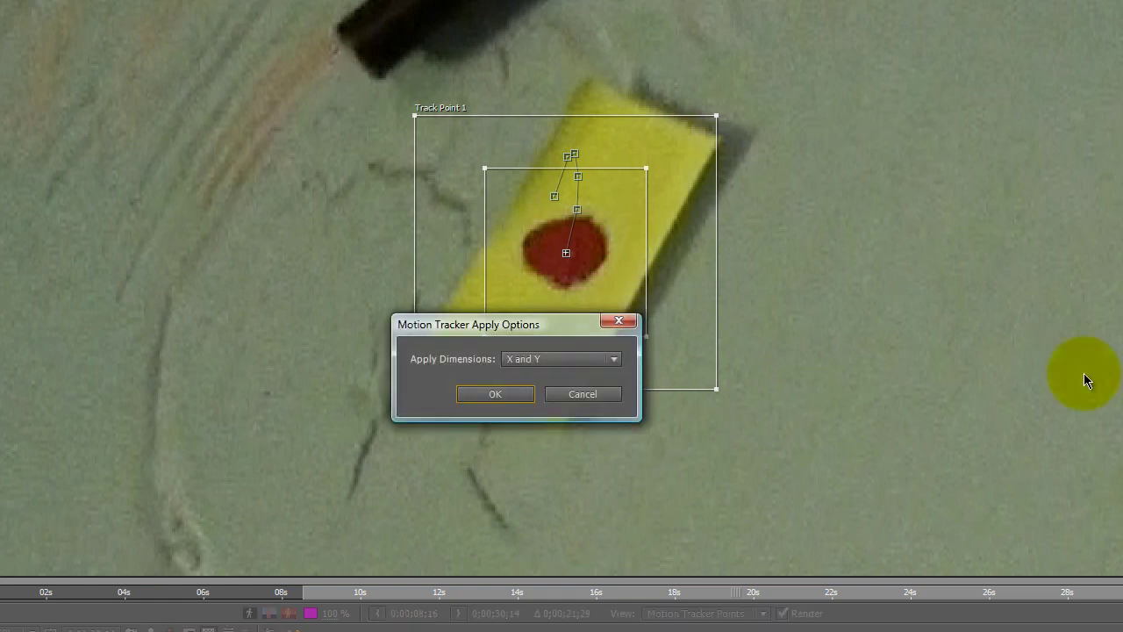
left_click(494, 395)
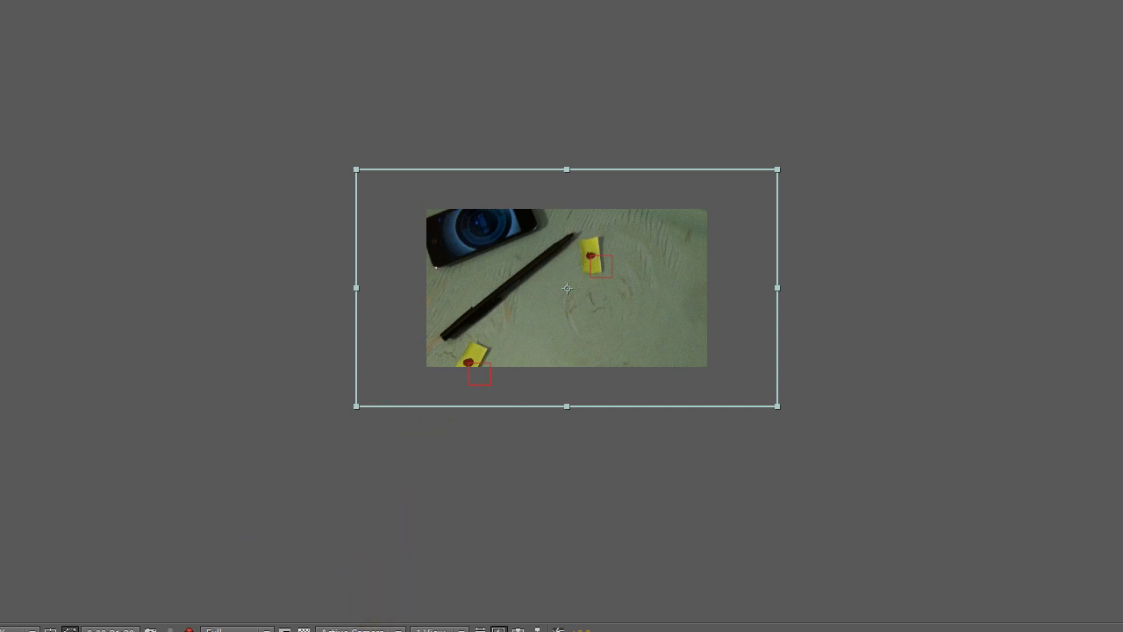
Restore the normal panel layout and make the timeline taller.
key("grave")
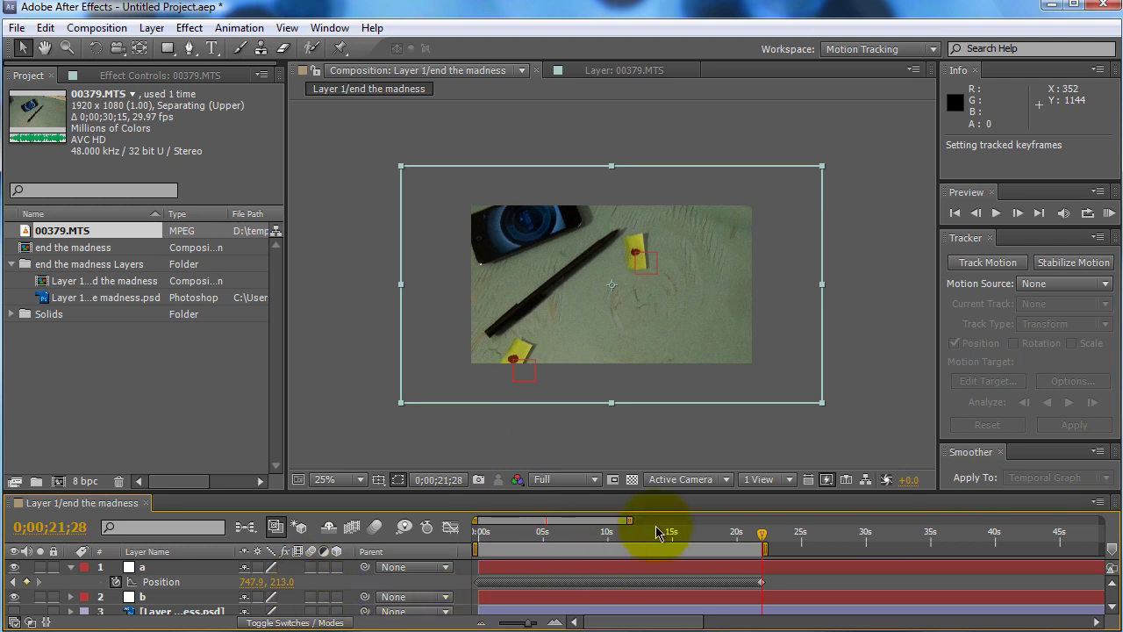
left_click_drag(689, 492, 692, 459)
scroll(1119, 574, "down", 3)
scroll(1119, 577, "up", 2)
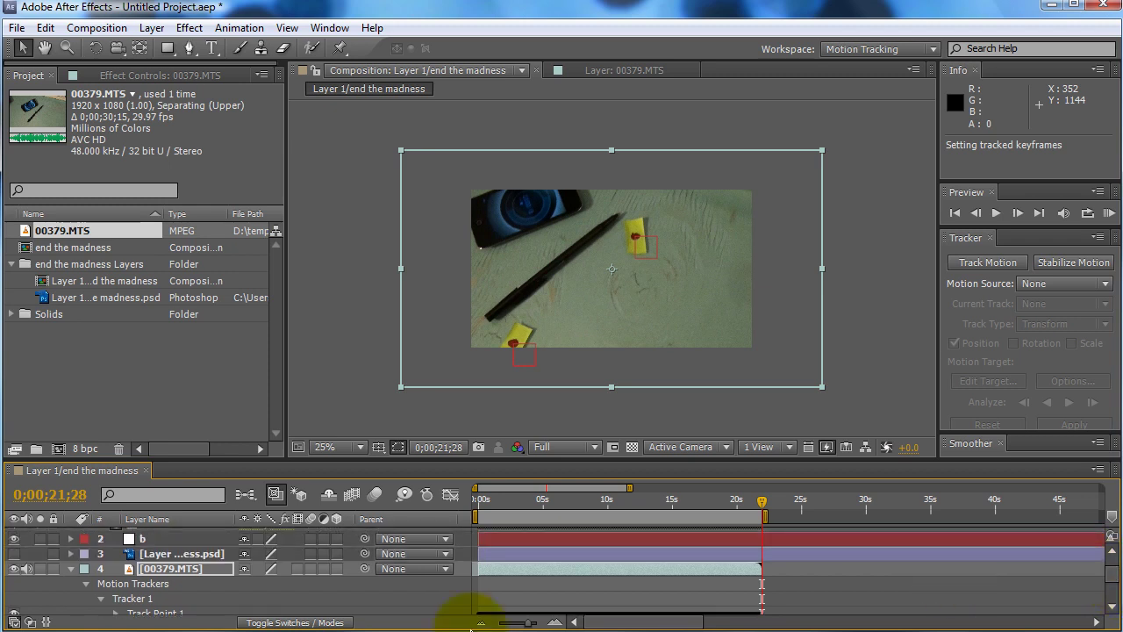
Open the sticker layer and place puppet pins at its upper-right and lower-left ends.
left_click(161, 554)
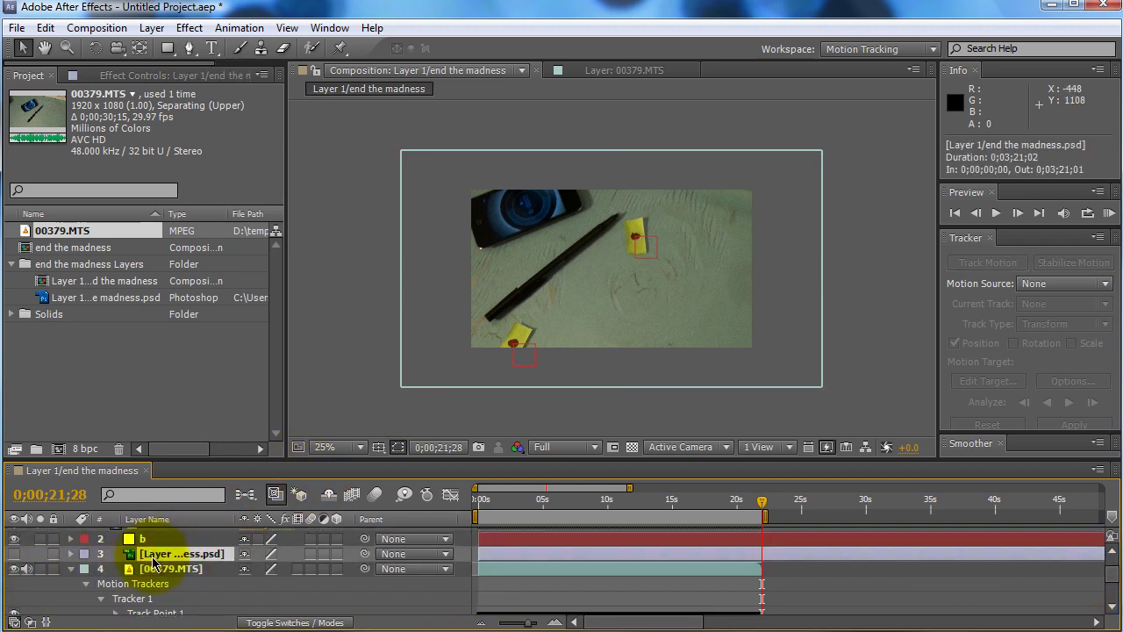
double_click(151, 555)
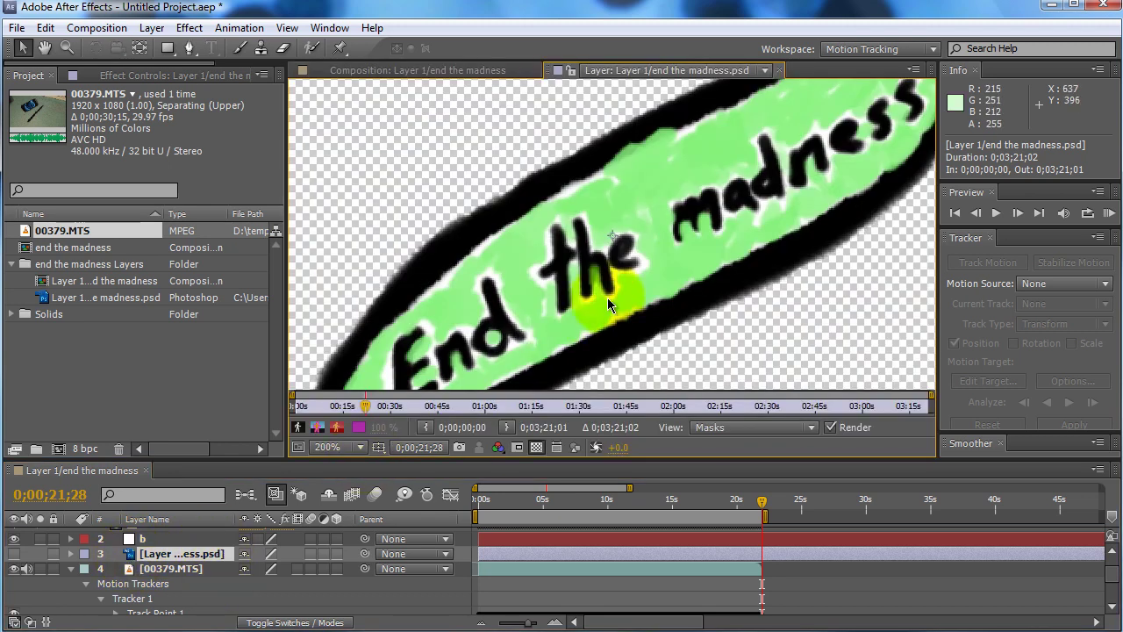
key("comma")
left_click(340, 47)
left_click(794, 135)
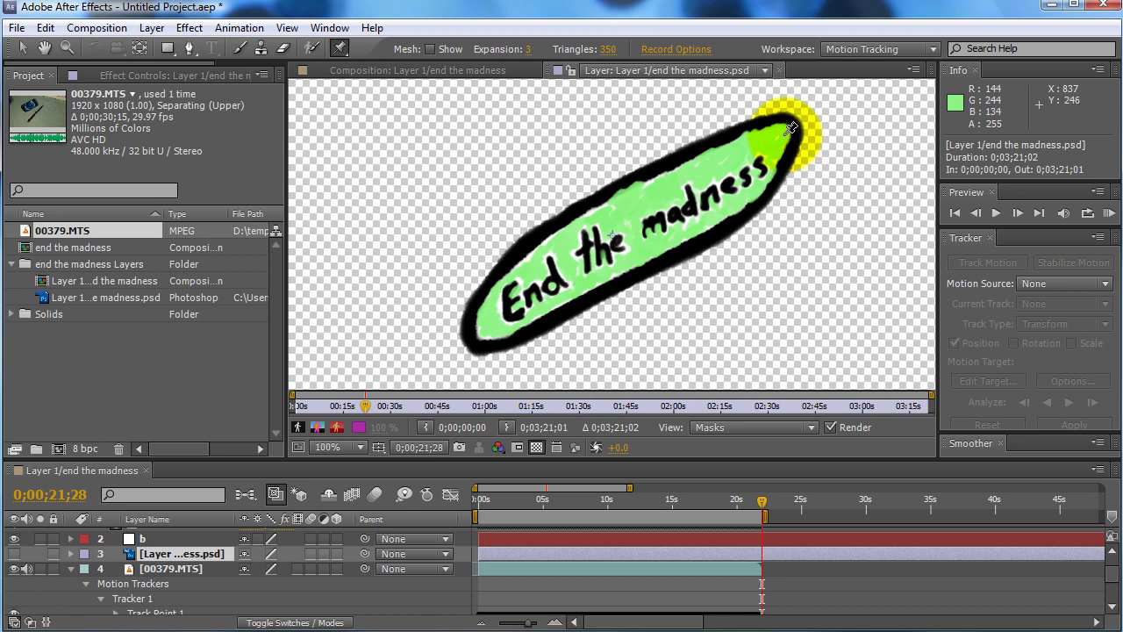
left_click(785, 133)
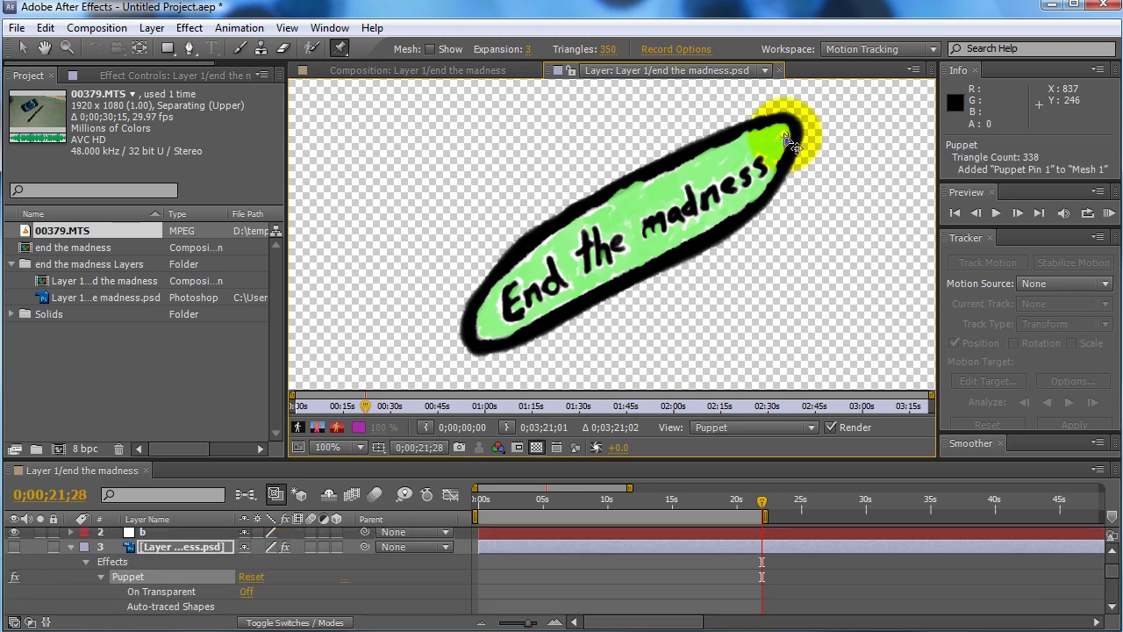
left_click(481, 335)
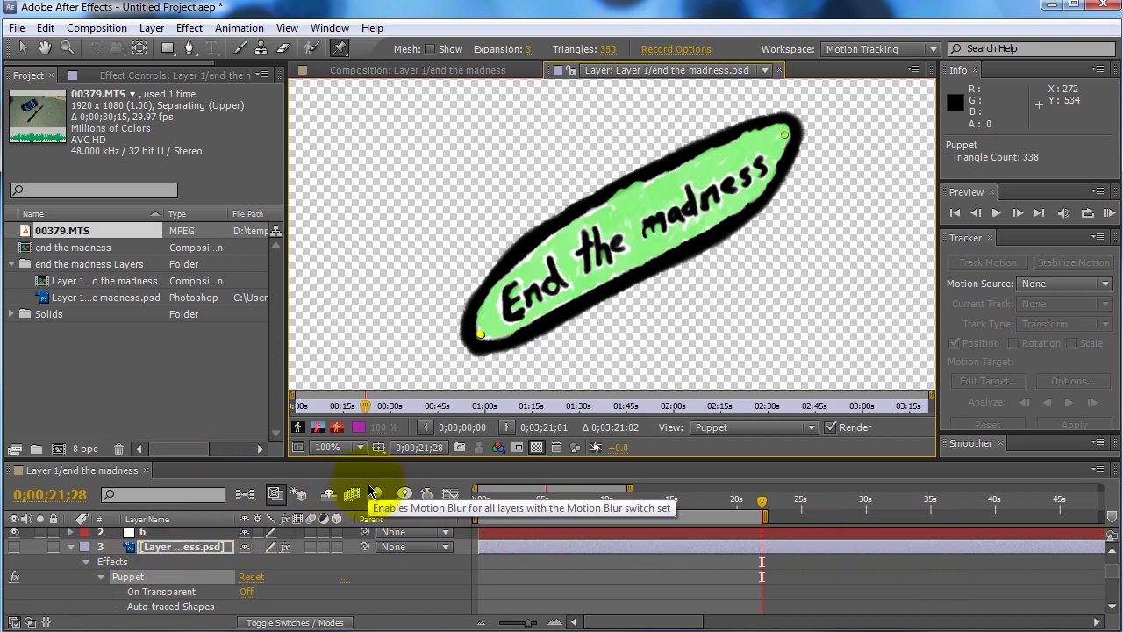
Maximize the Timeline to show Puppet Mesh 1 and both footage trackers.
left_click(245, 487)
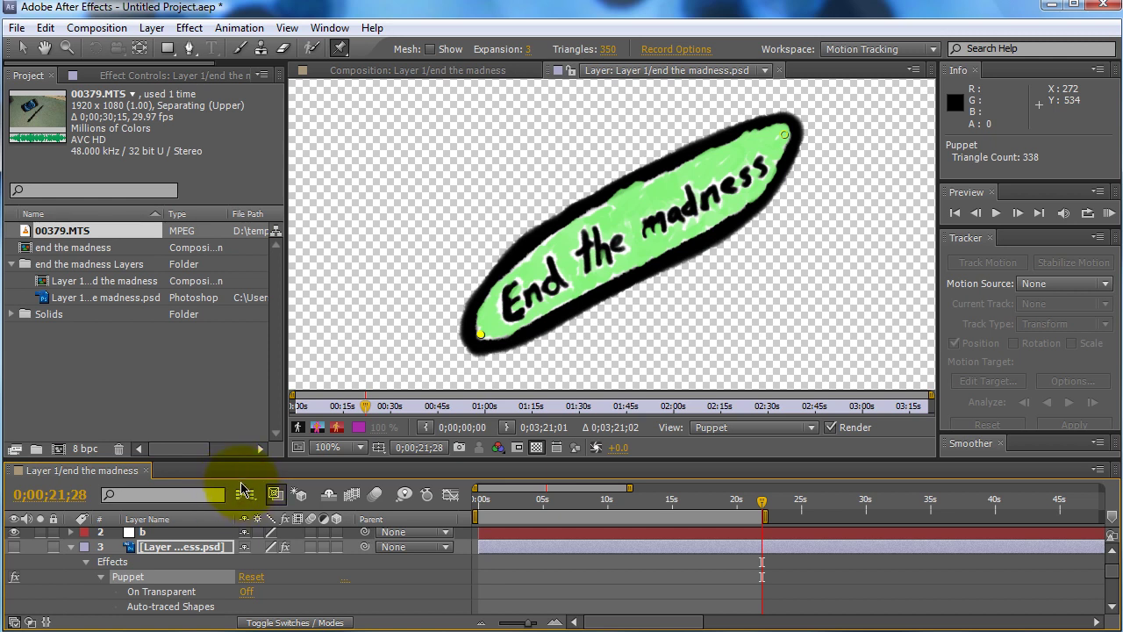
left_click(243, 490)
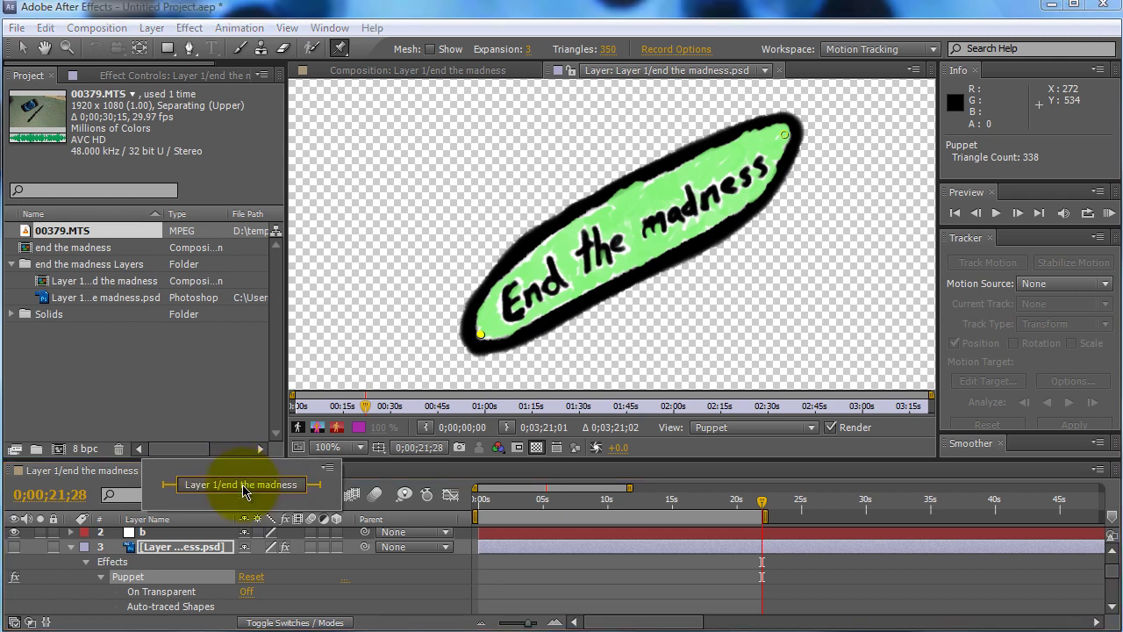
left_click(120, 487)
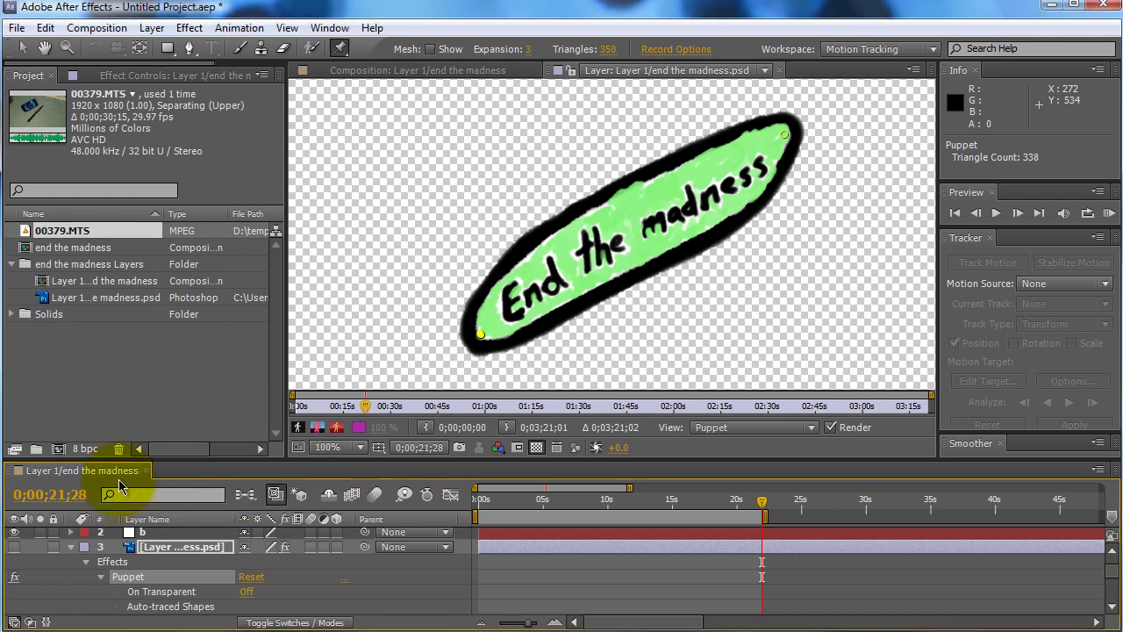
key("grave")
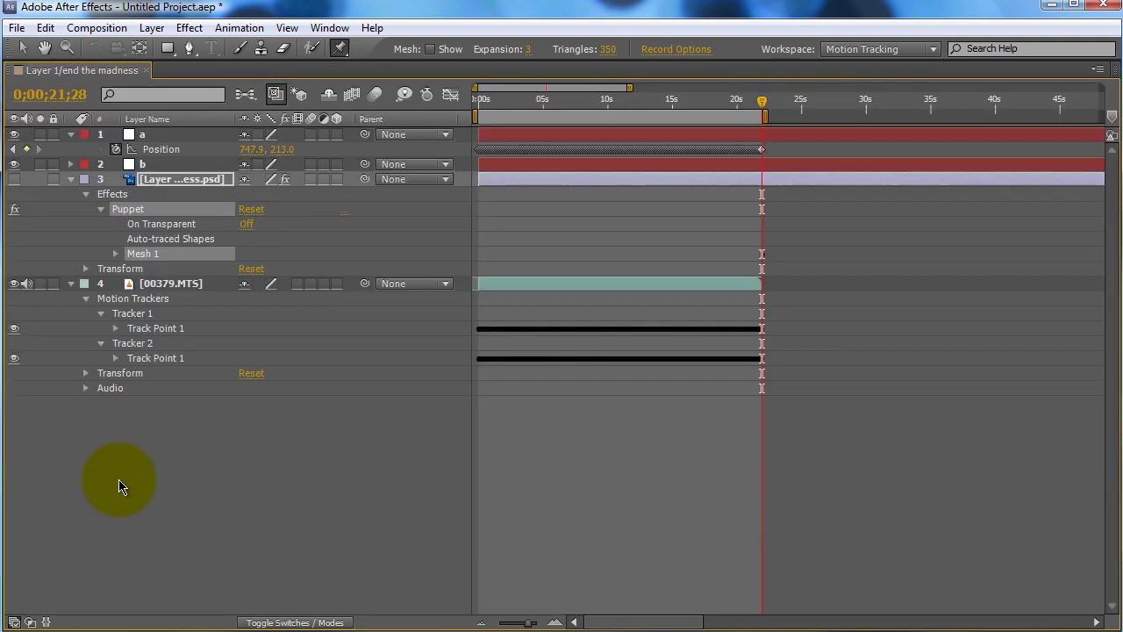
Expand Mesh 1's Deform group to reveal both puppet pins' position properties.
left_click(115, 254)
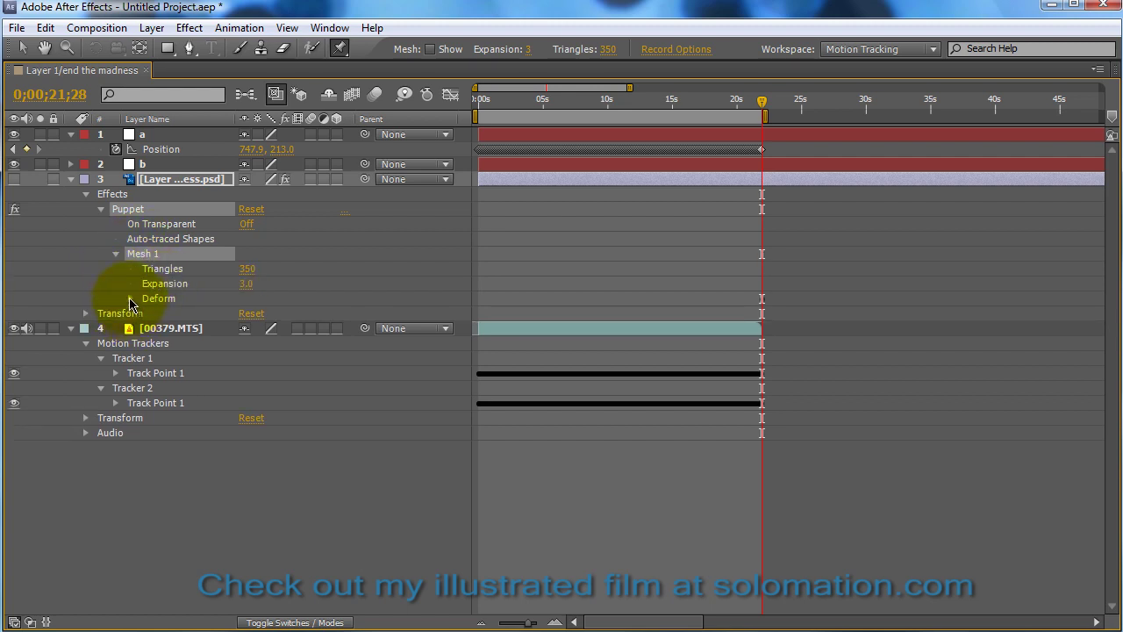
left_click(130, 299)
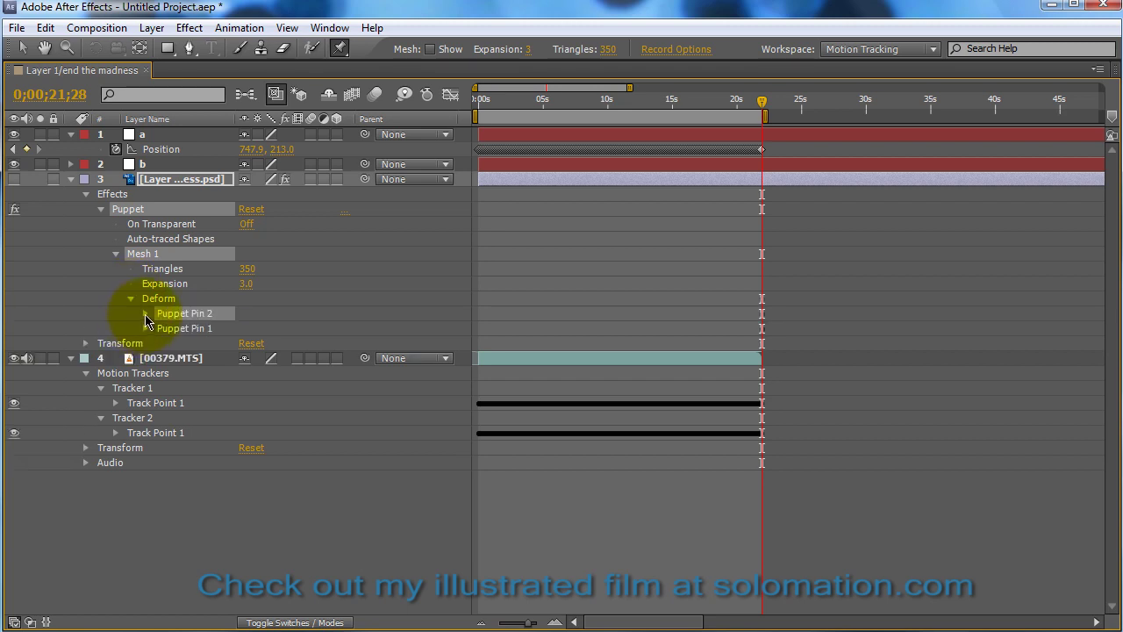
left_click(146, 315)
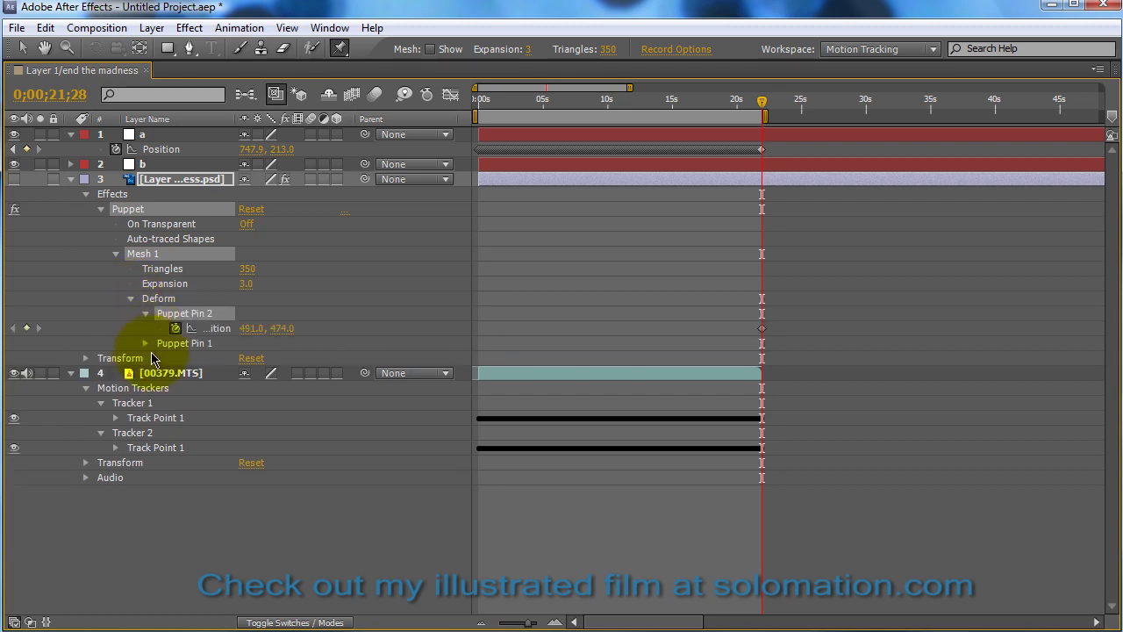
left_click(145, 344)
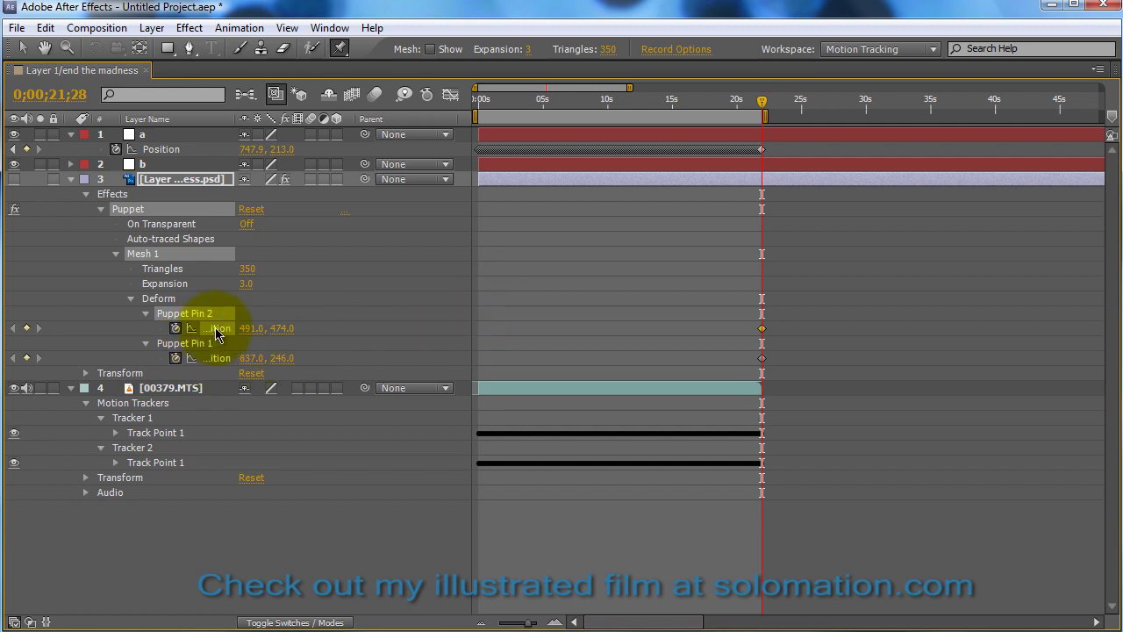
left_click(213, 362)
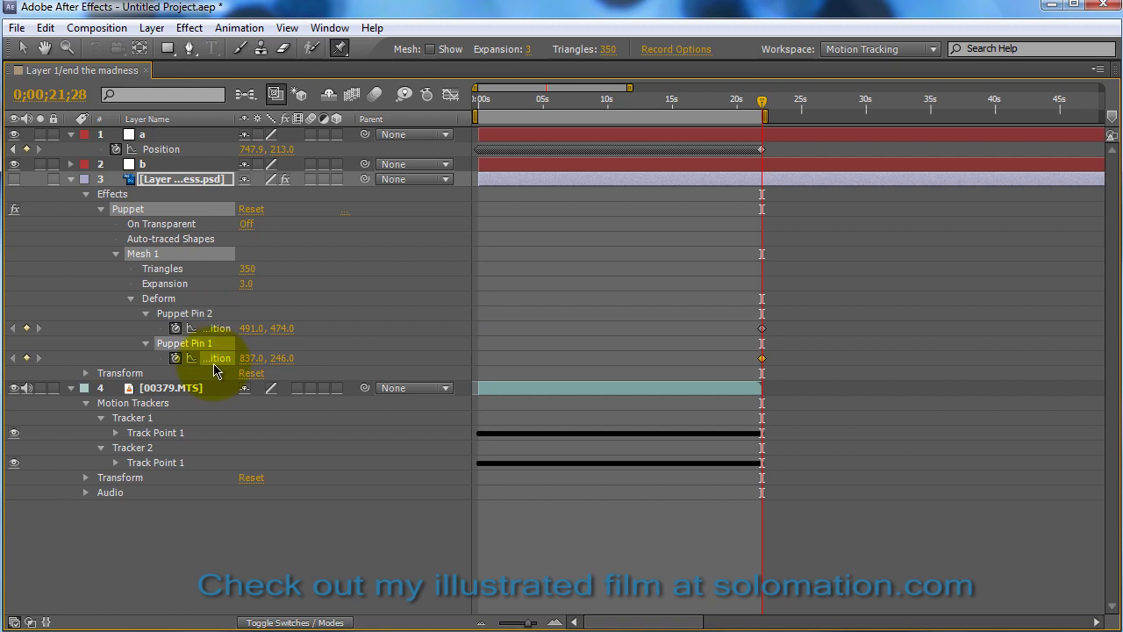
Show null b's Position and add an expression to Puppet Pin 2's position.
left_click(71, 166)
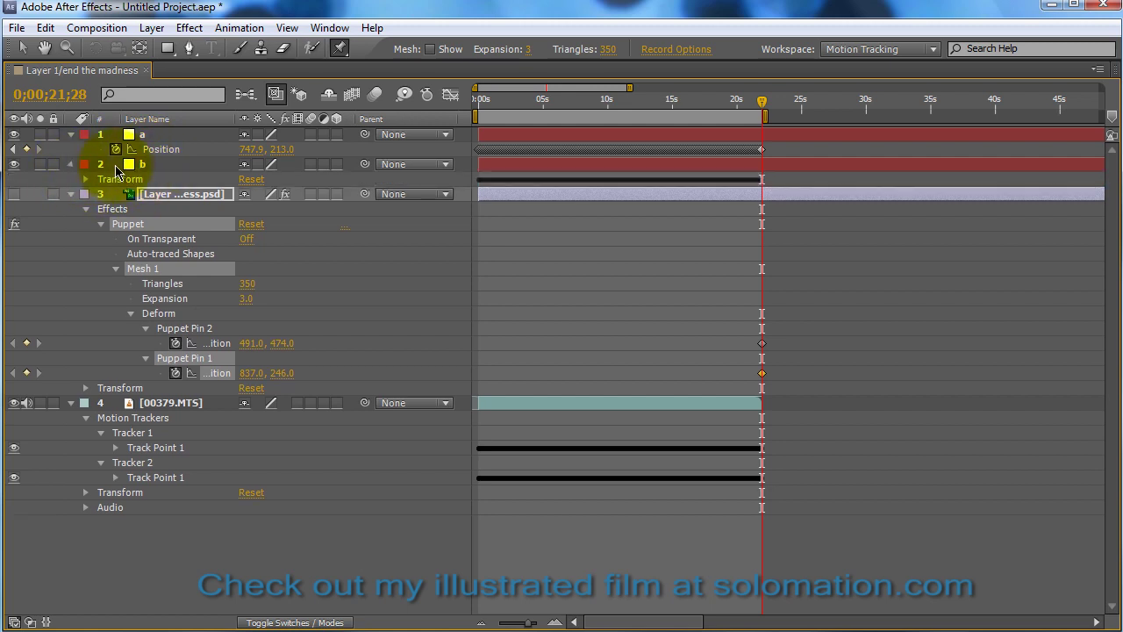
left_click(143, 166)
key("alt+shift+p")
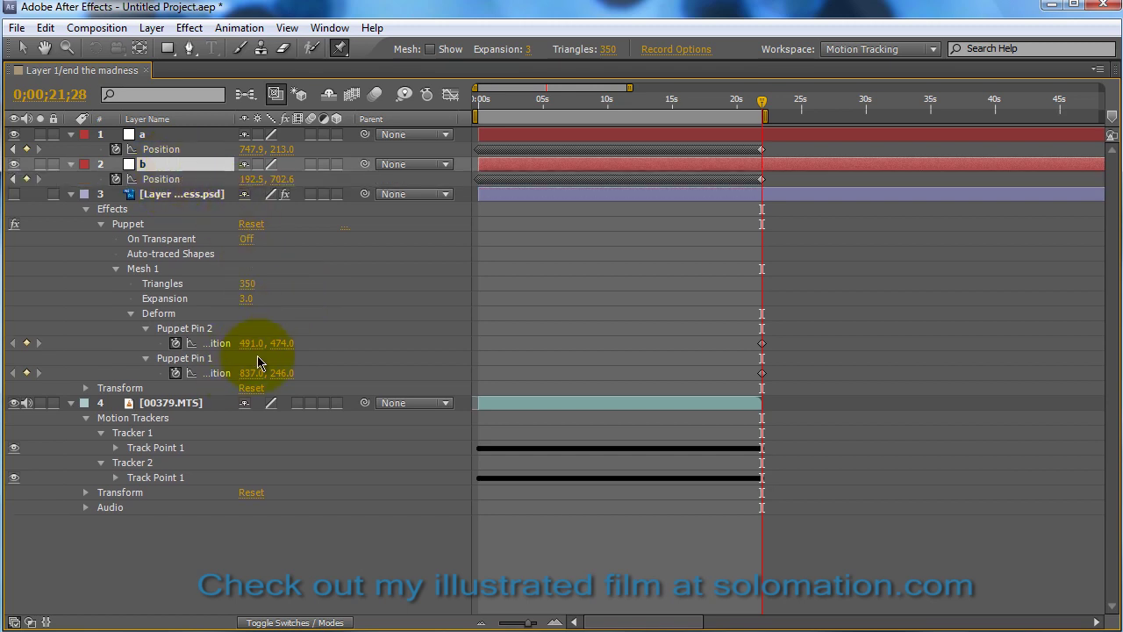
left_click(175, 332)
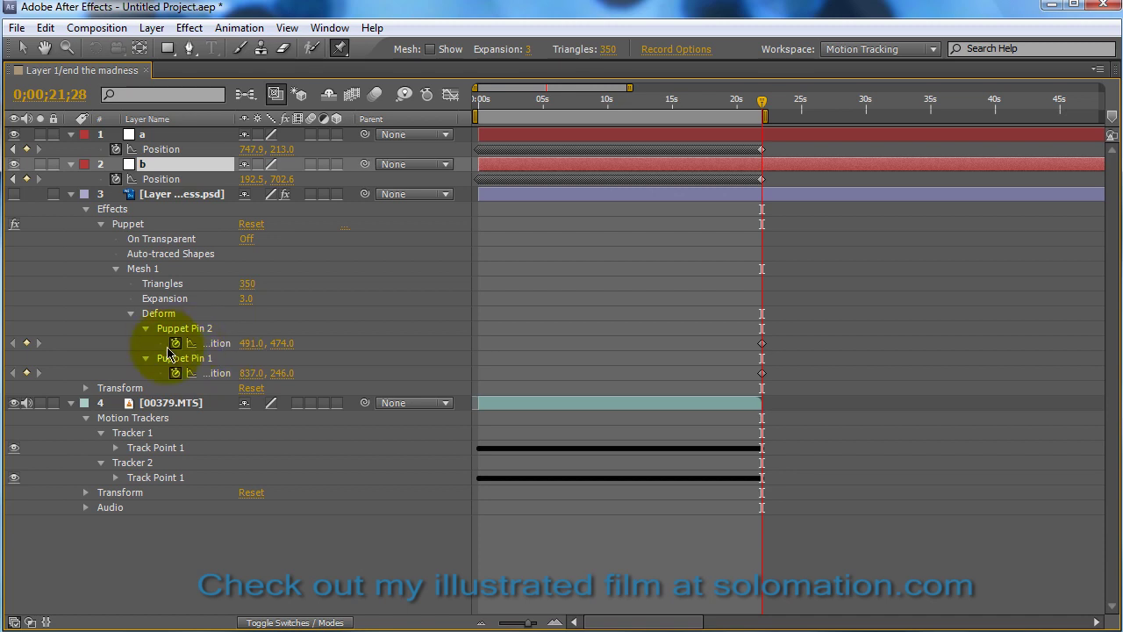
left_click(175, 343, "alt")
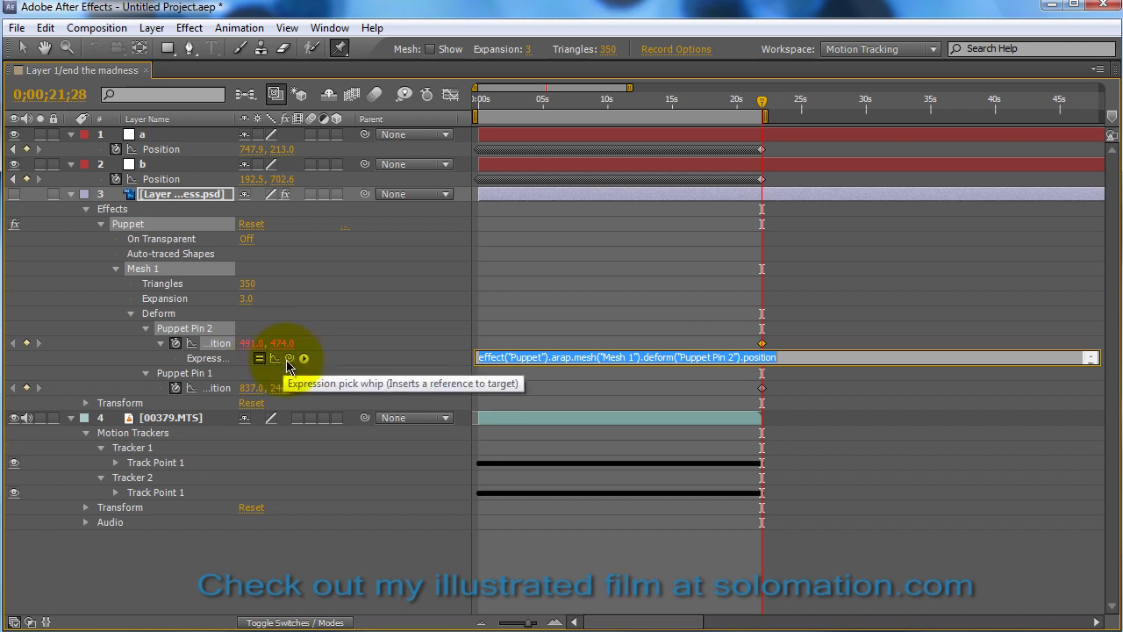
Pick-whip Puppet Pin 2's position expression to null a's Position, giving thisComp.layer("a").transform.position.
left_click_drag(290, 358, 166, 154)
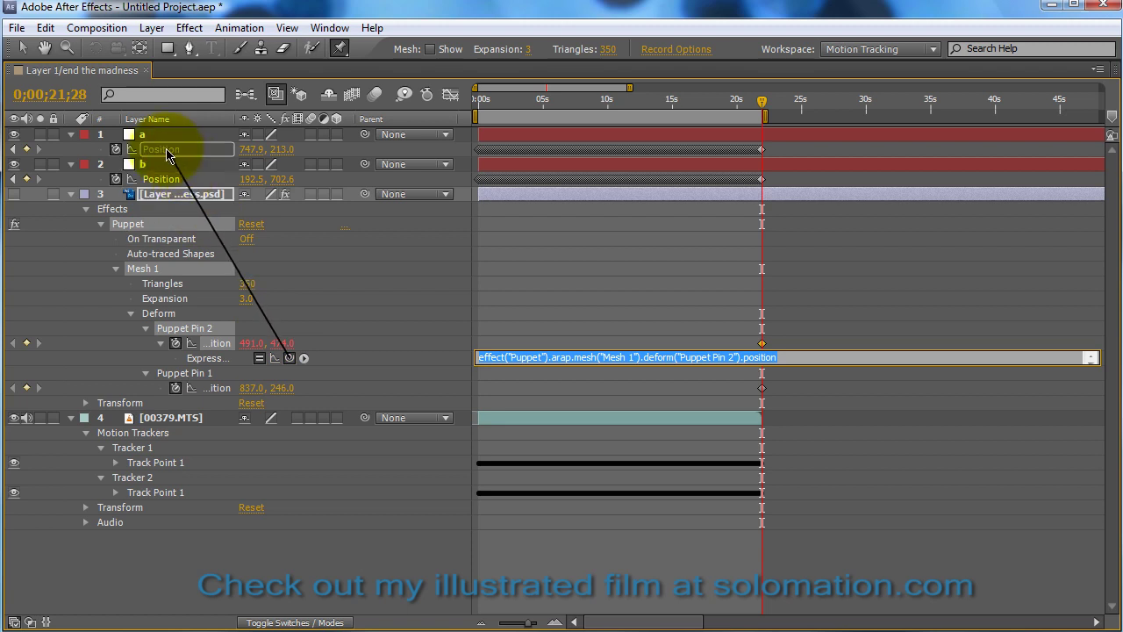
left_click_drag(167, 155, 162, 155)
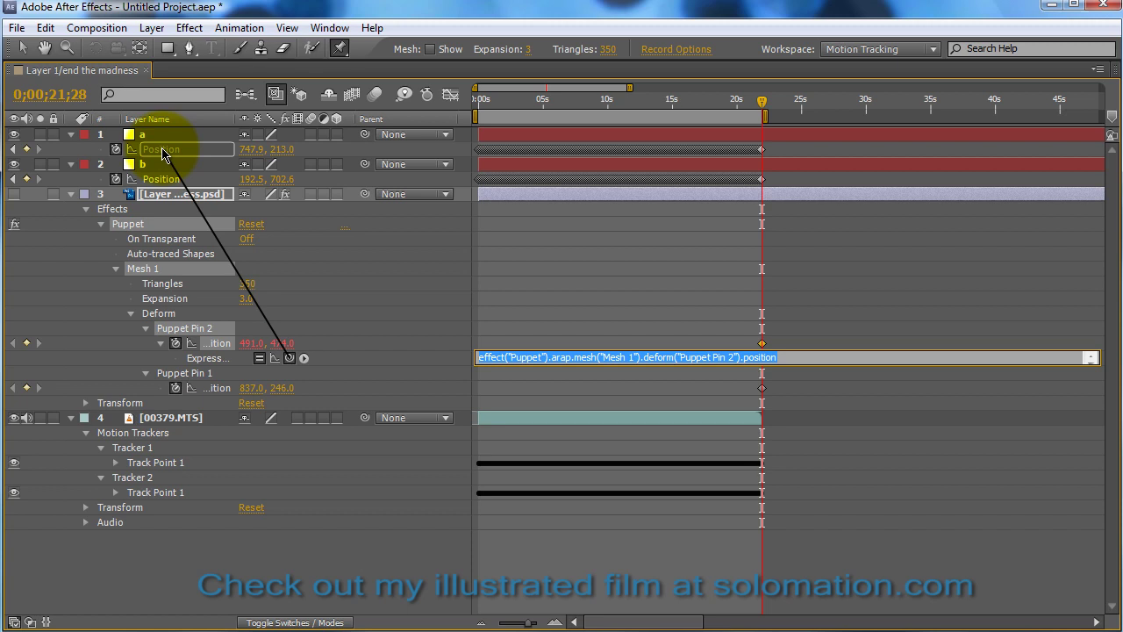
left_click_drag(162, 155, 162, 155)
left_click_drag(163, 154, 158, 156)
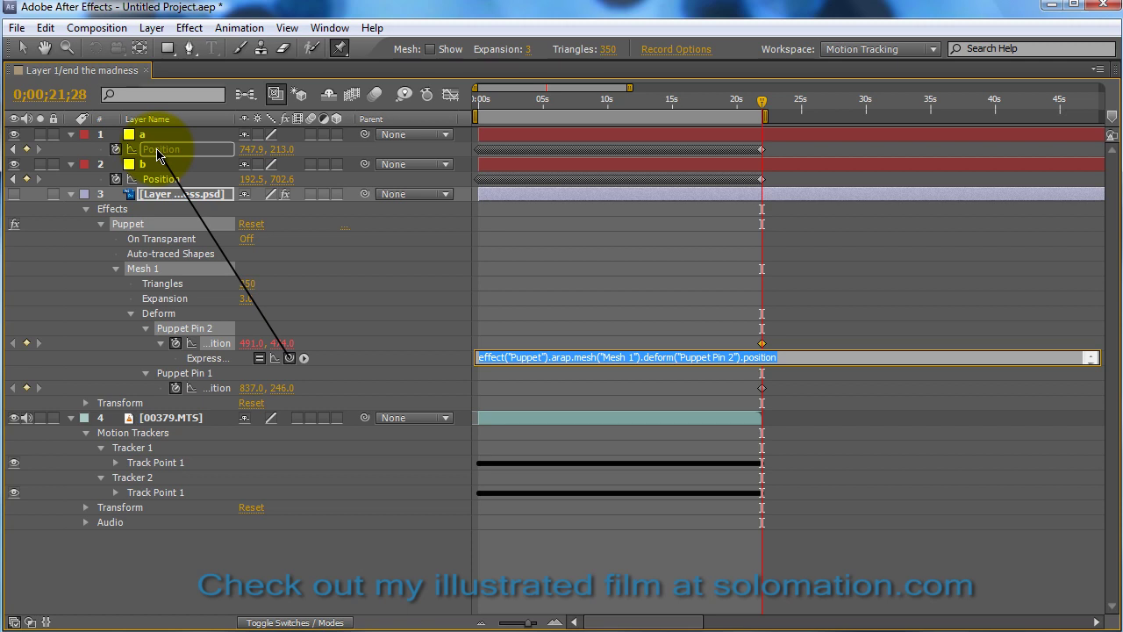
left_click_drag(157, 155, 157, 155)
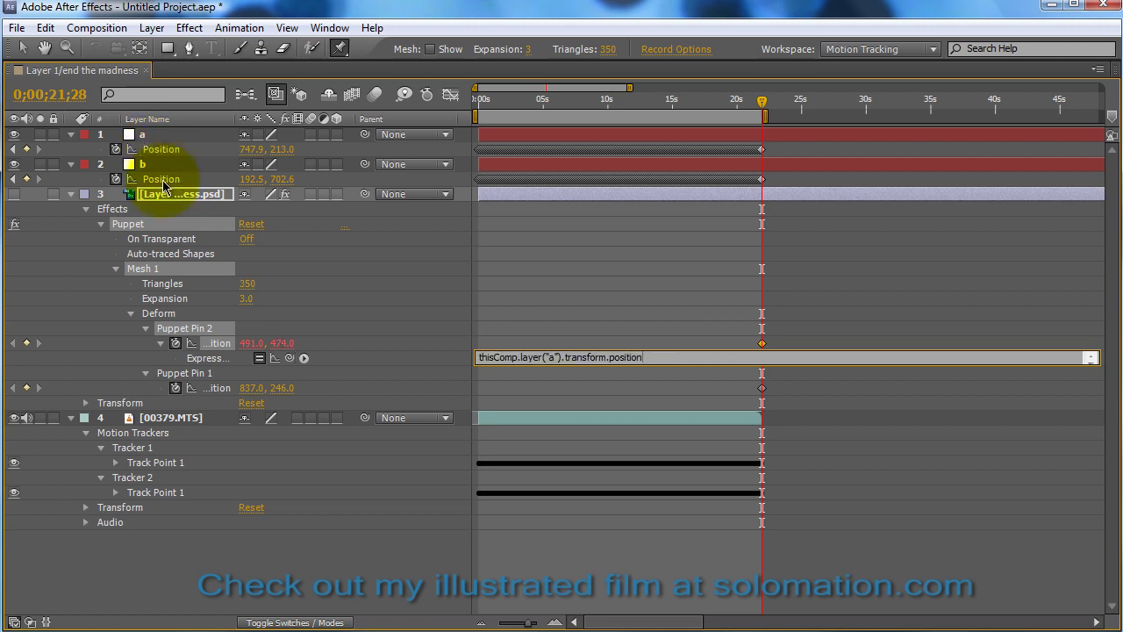
Commit the Puppet Pin 2 expression and enlarge the Timeline to reveal Puppet Pin 1.
left_click(216, 391)
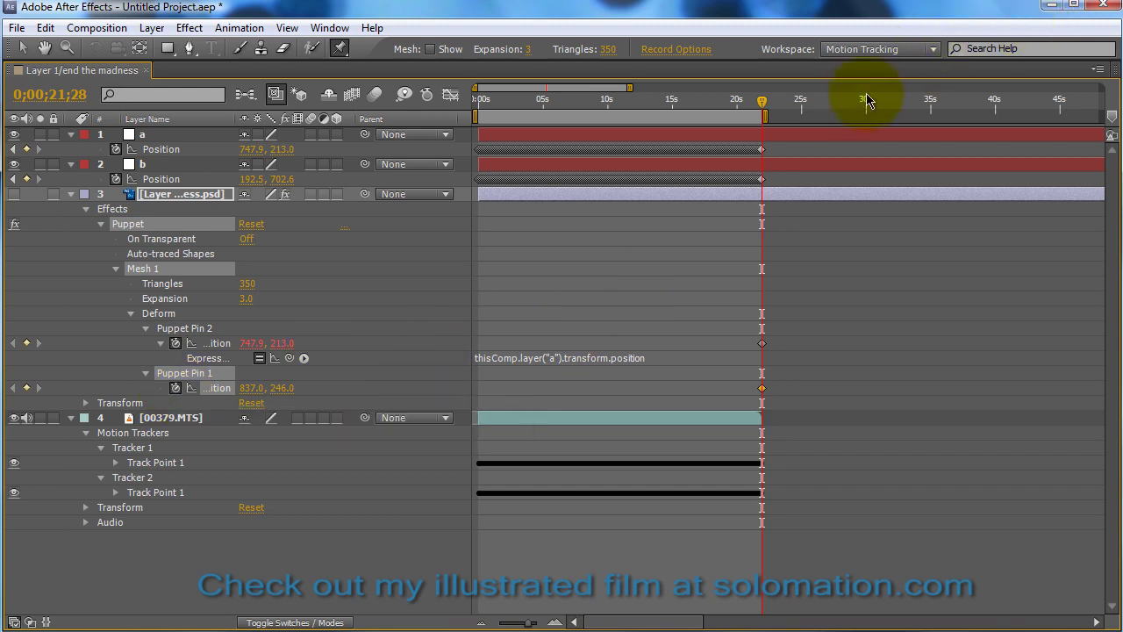
key("grave")
left_click_drag(852, 188, 775, 143)
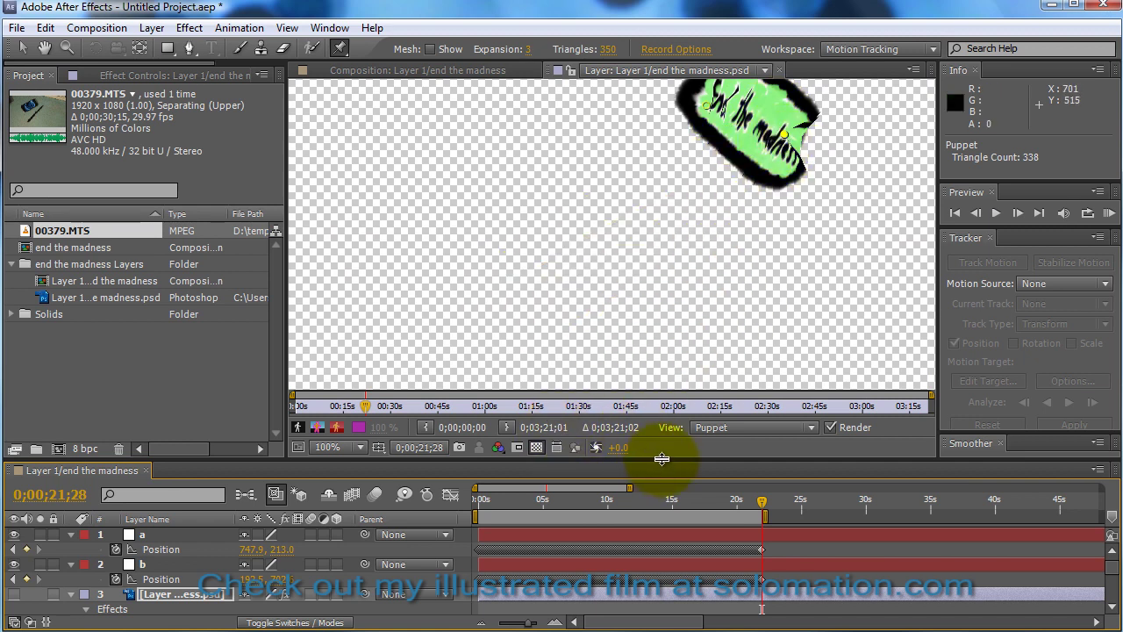
left_click_drag(663, 457, 672, 395)
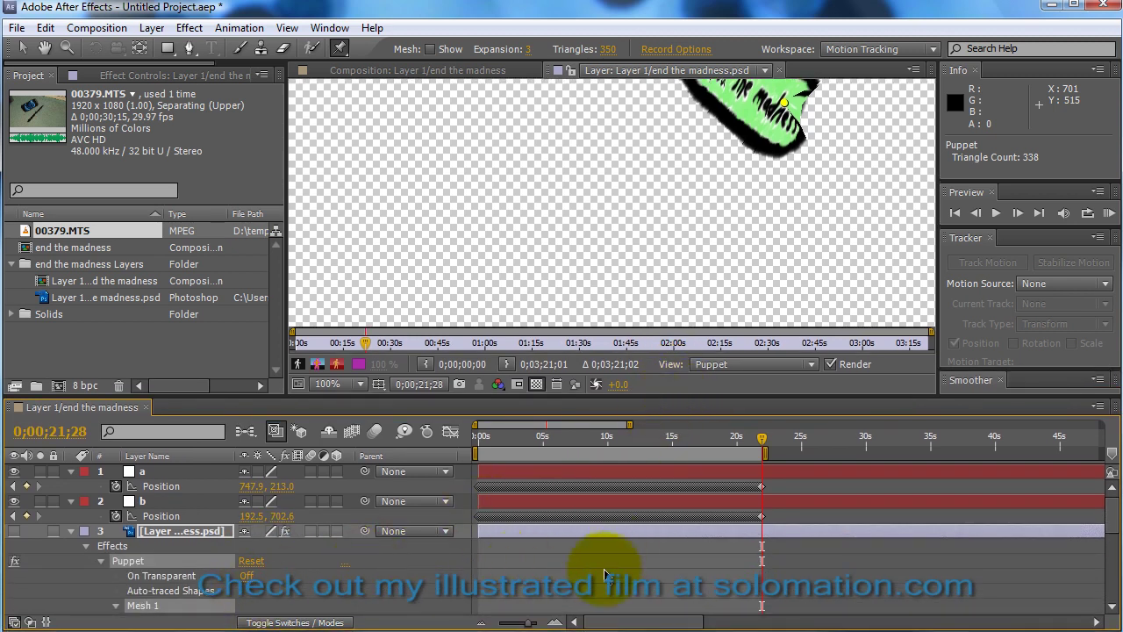
left_click_drag(1117, 519, 1118, 538)
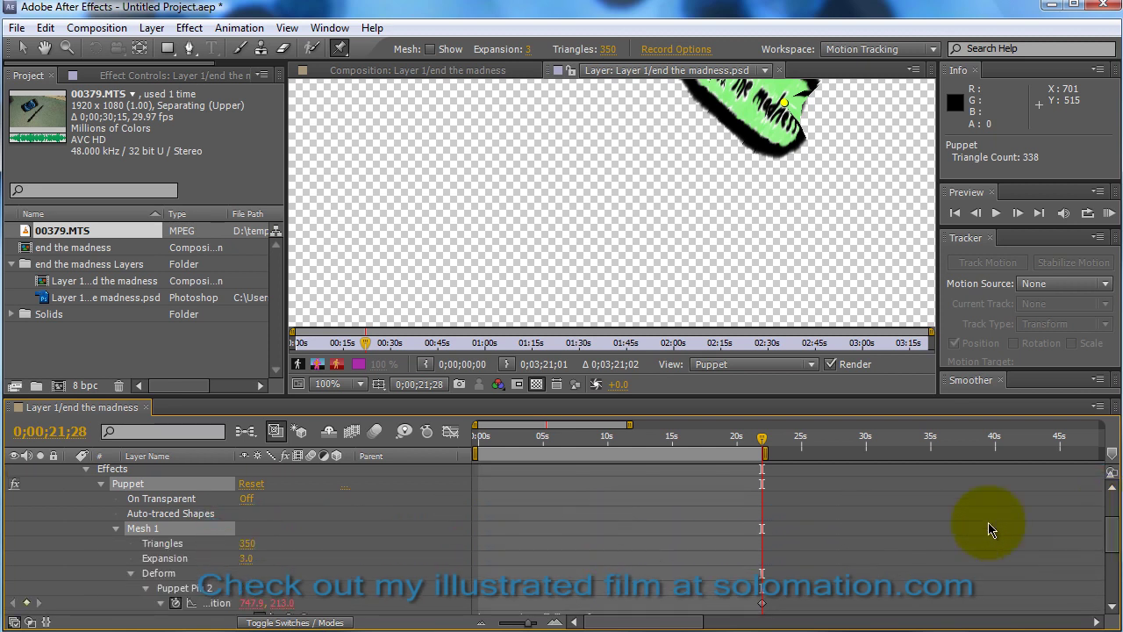
key("grave")
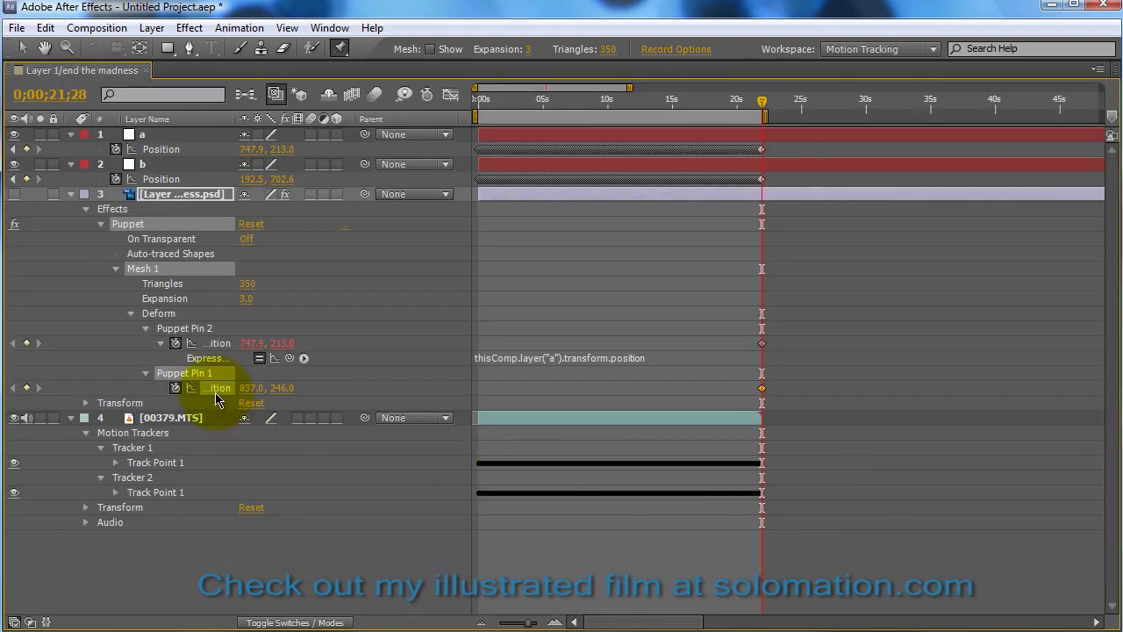
Link Puppet Pin 1's position to null b with thisComp.layer("b").transform.position.
left_click(176, 392, "alt")
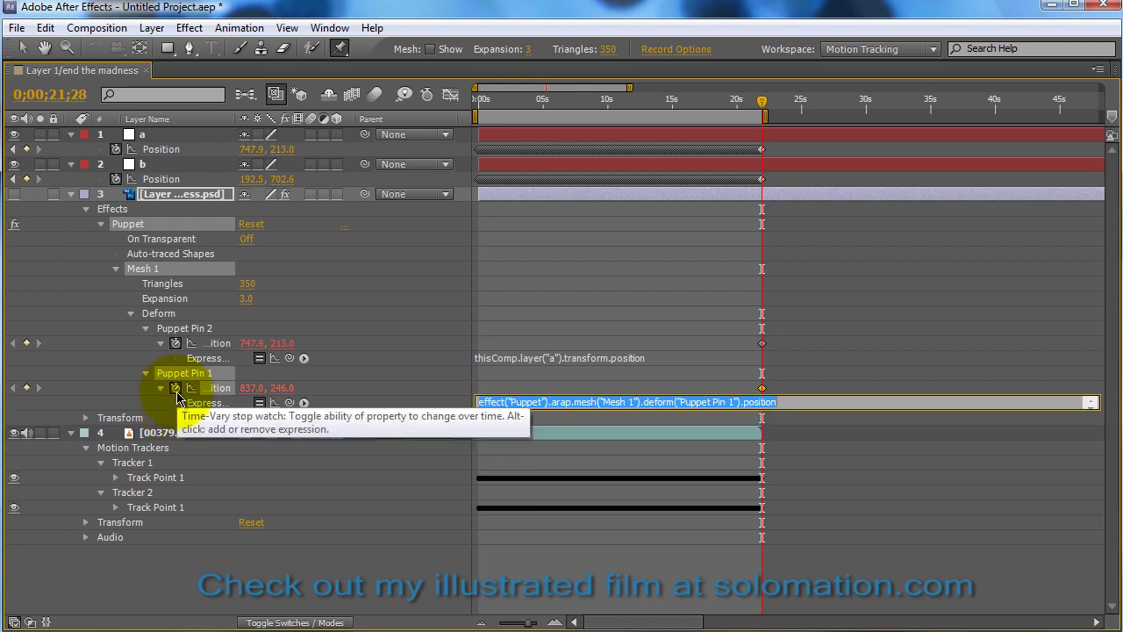
left_click_drag(289, 404, 159, 182)
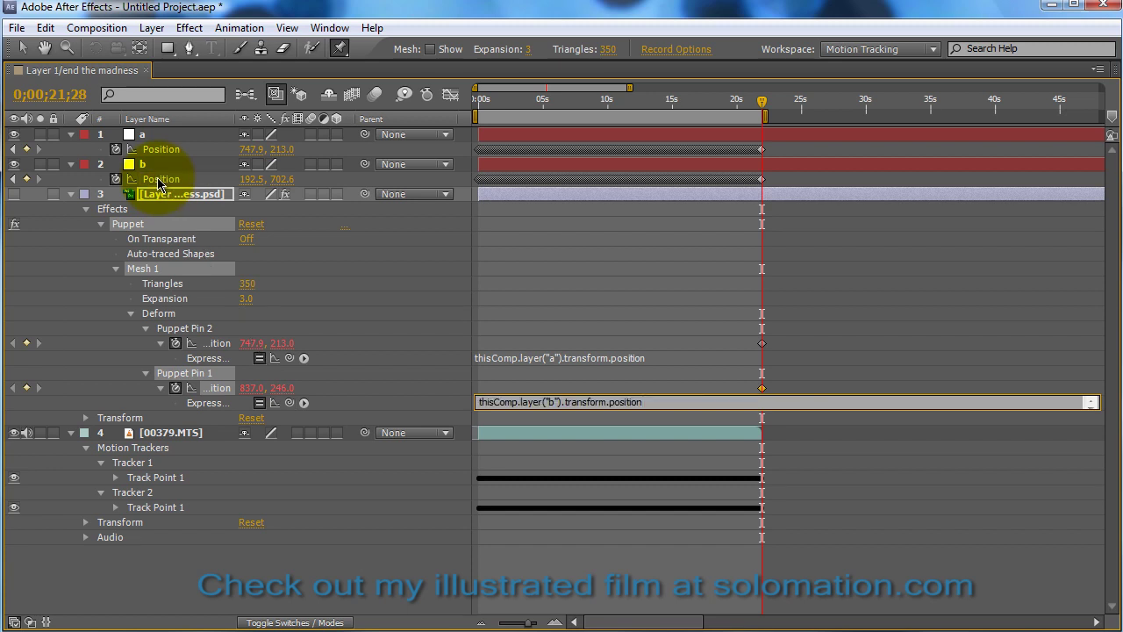
left_click(363, 285)
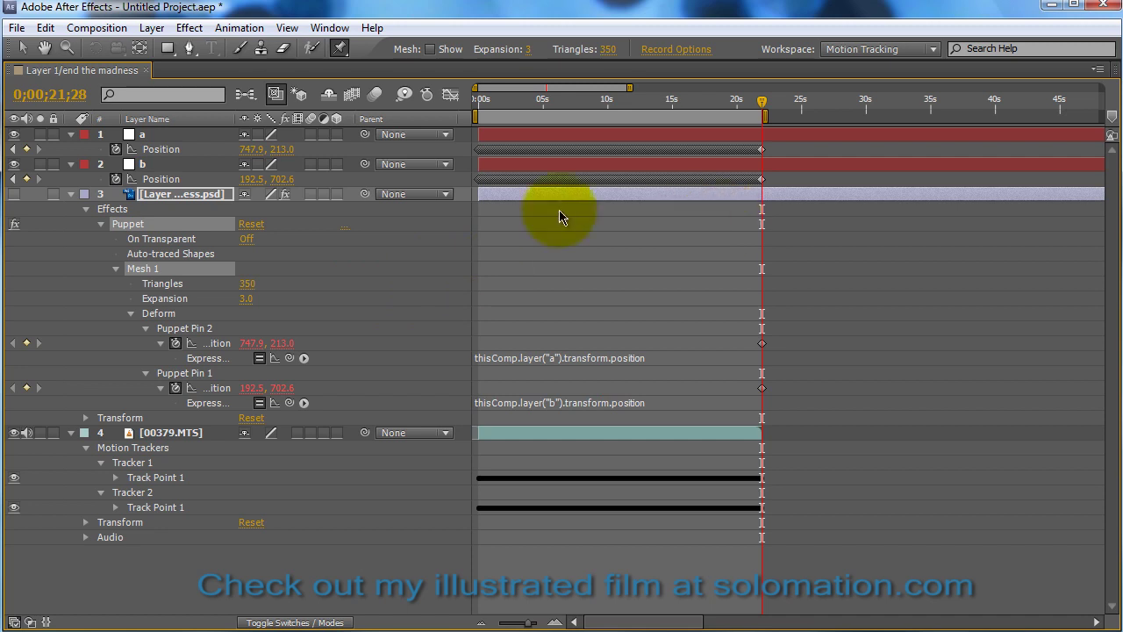
Close the Layer panel and turn on layer 3's visibility to show the stretched sticker.
key("grave")
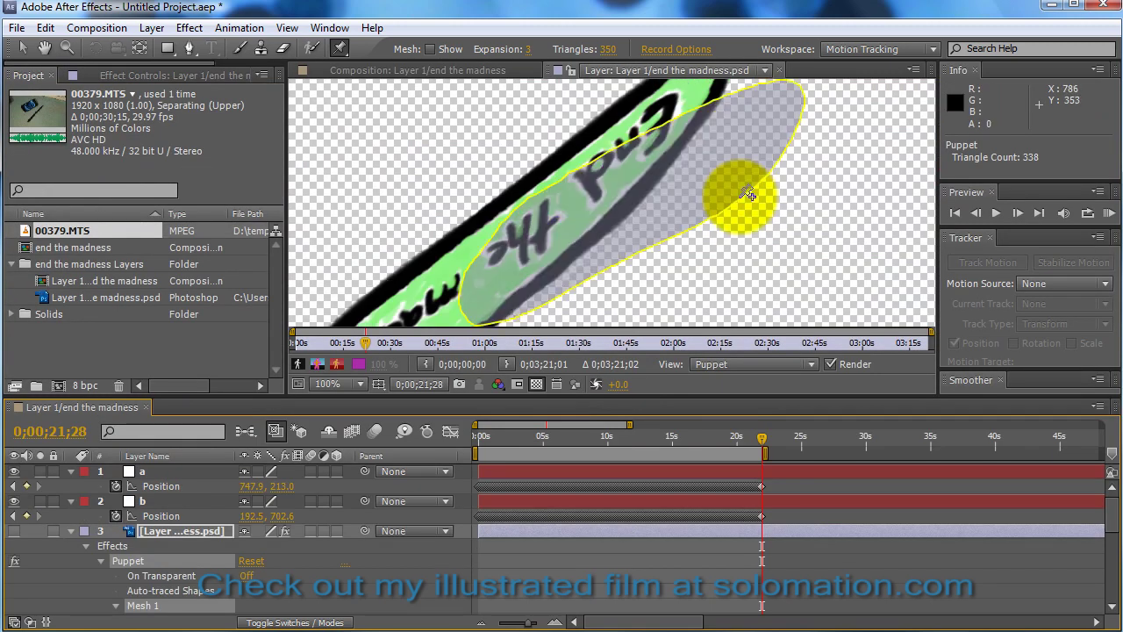
key("comma")
key("comma")
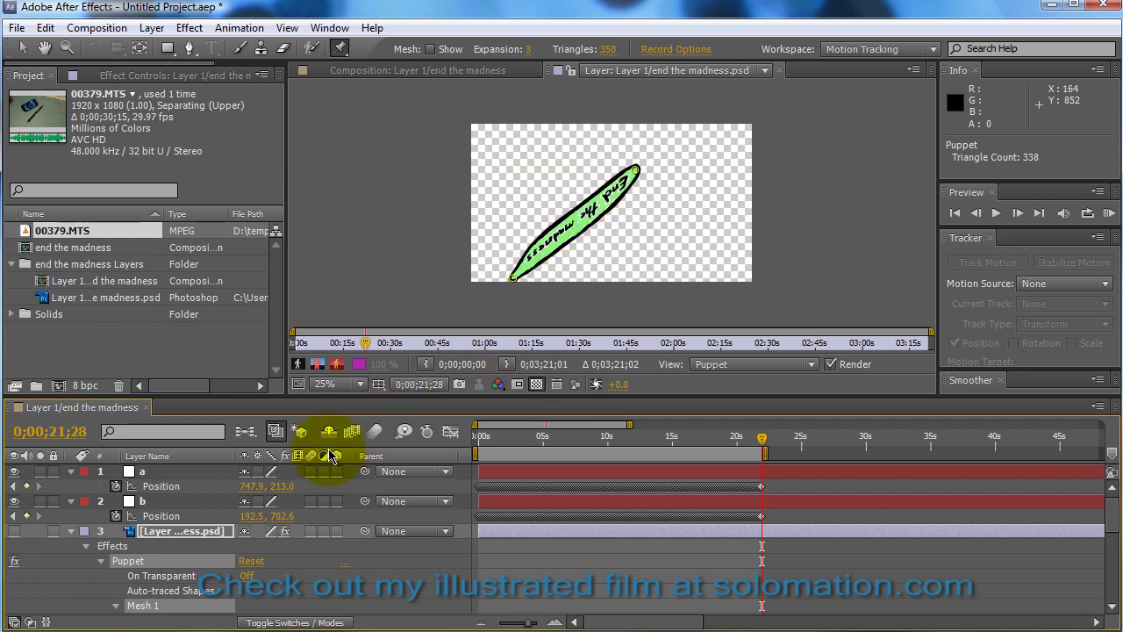
left_click(782, 79)
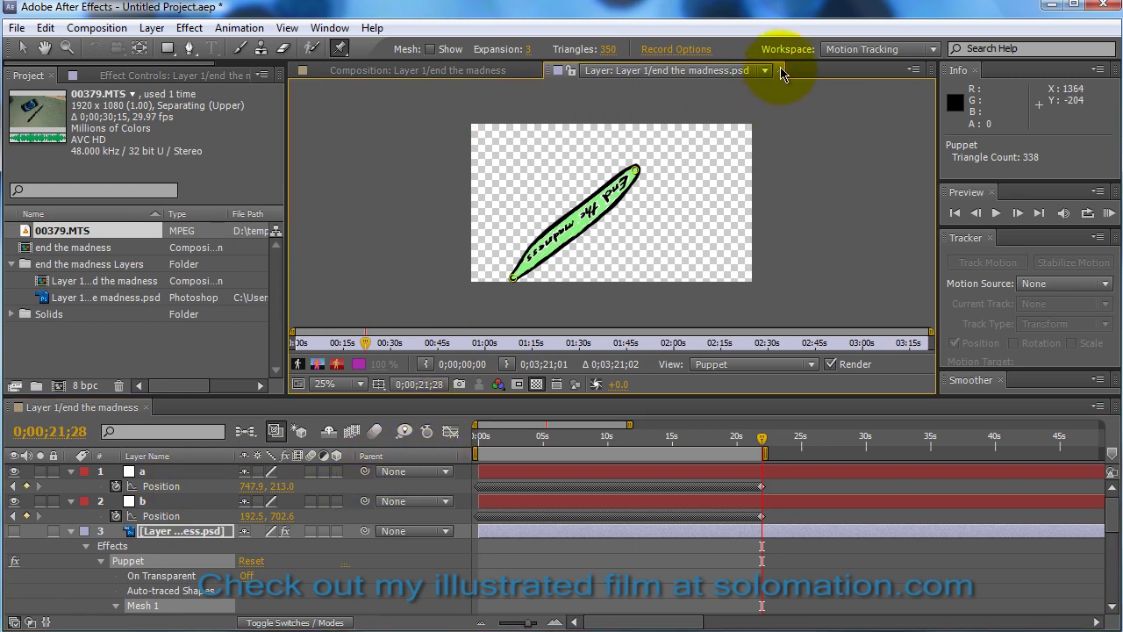
left_click(782, 71)
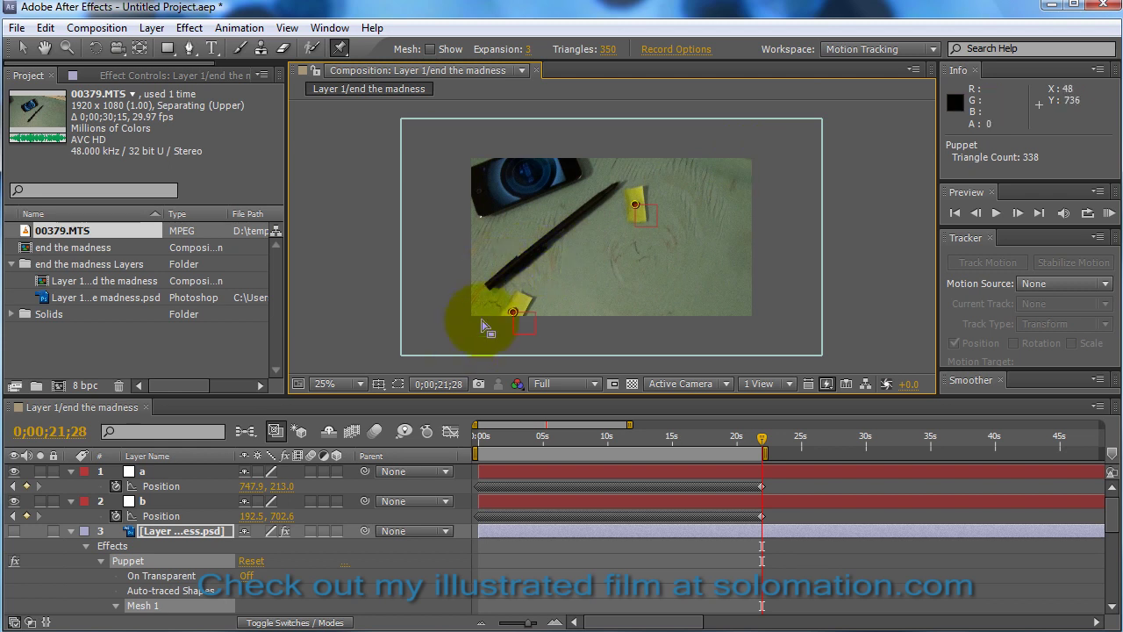
left_click(14, 531)
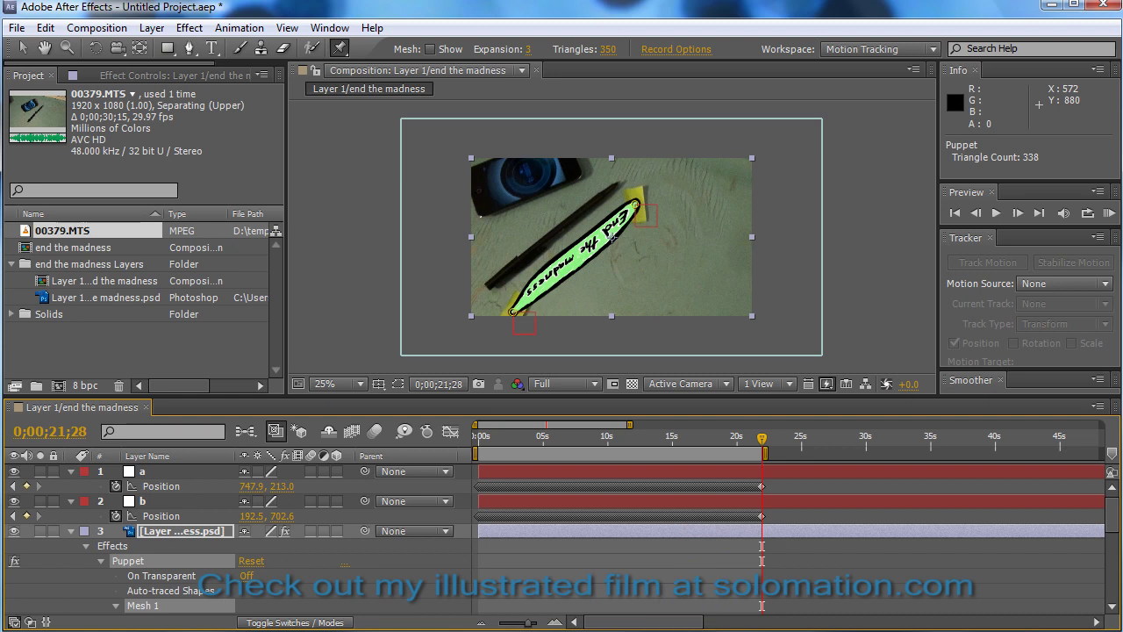
key("F2")
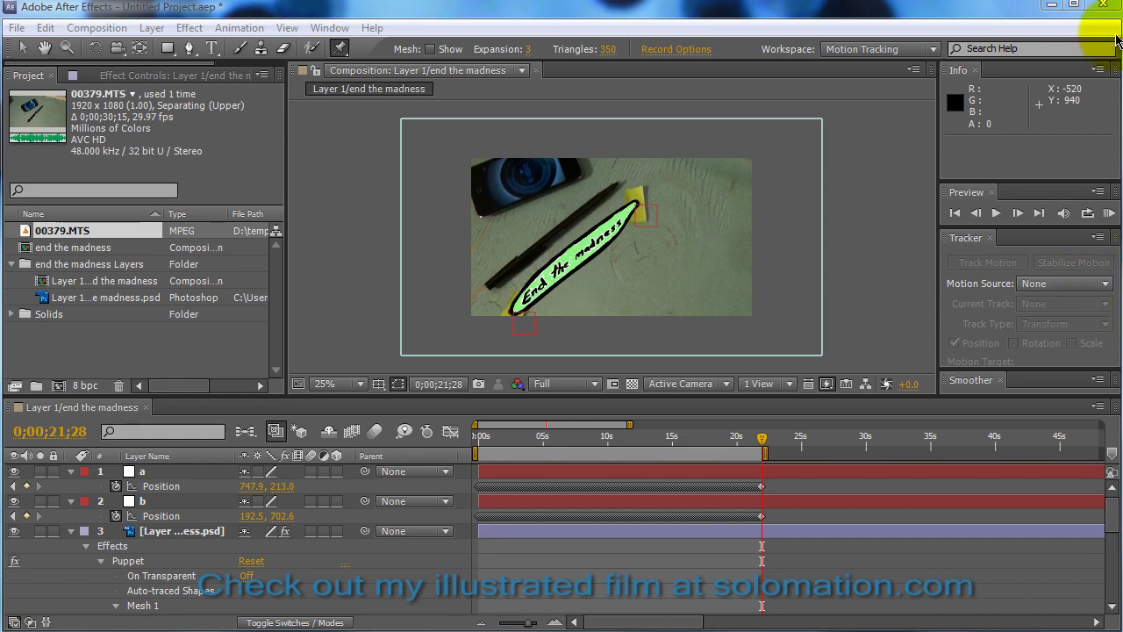
Scrub back to 0;00;14;28 to confirm the sticker still spans both yellow notes.
left_click(1077, 7)
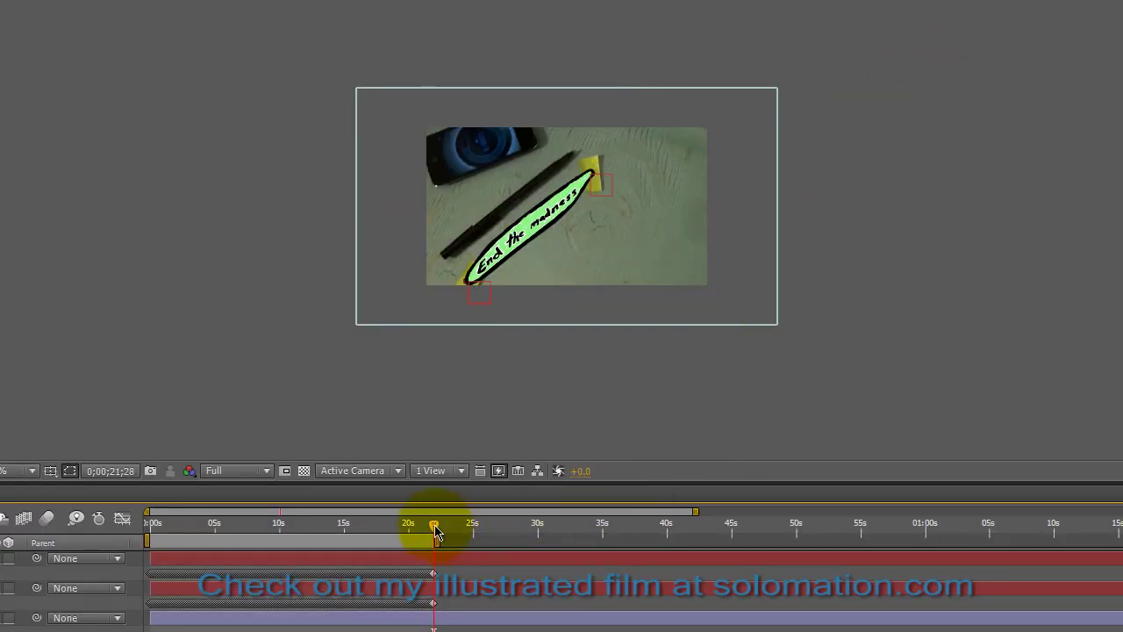
left_click_drag(436, 531, 344, 534)
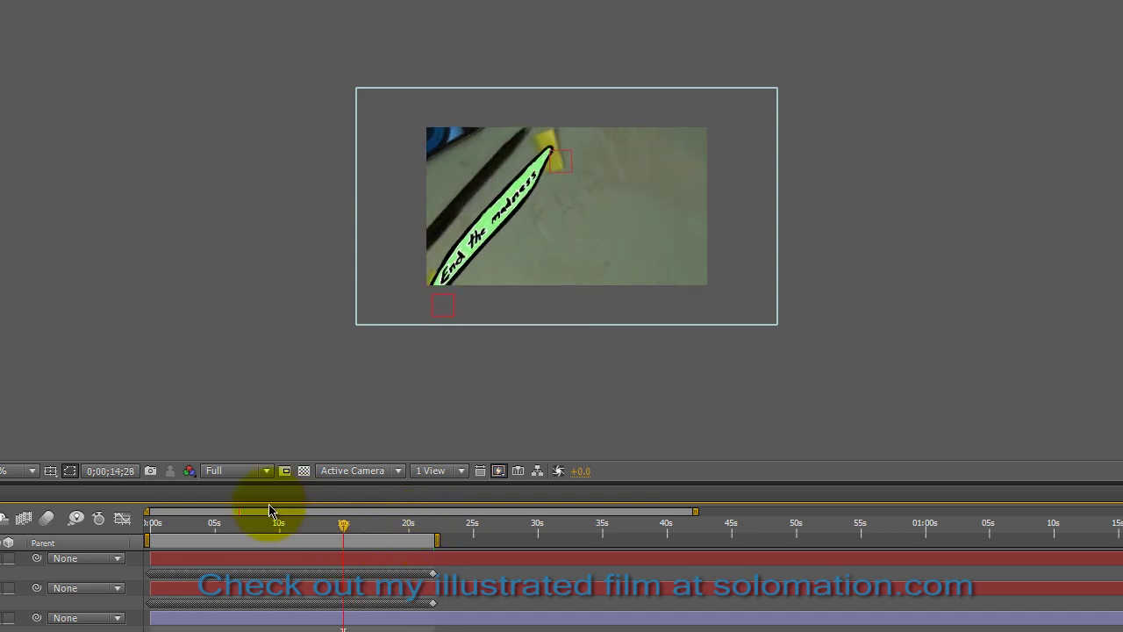